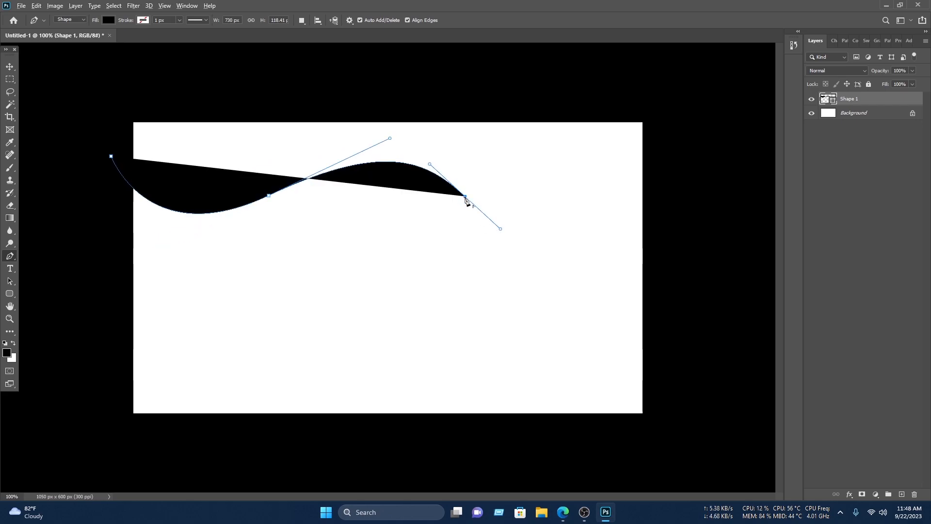
Complete the wavy Pen shape along the canvas's upper edge and close it outside the canvas.
{"action": "left_click_drag", "start_coordinate": [651, 182], "coordinate": [764, 261]}
{"action": "left_click", "coordinate": [652, 184], "text": "alt"}
{"action": "left_click", "coordinate": [658, 89]}
{"action": "left_click", "coordinate": [65, 80]}
{"action": "left_click", "coordinate": [112, 157]}
{"action": "key", "text": "v"}
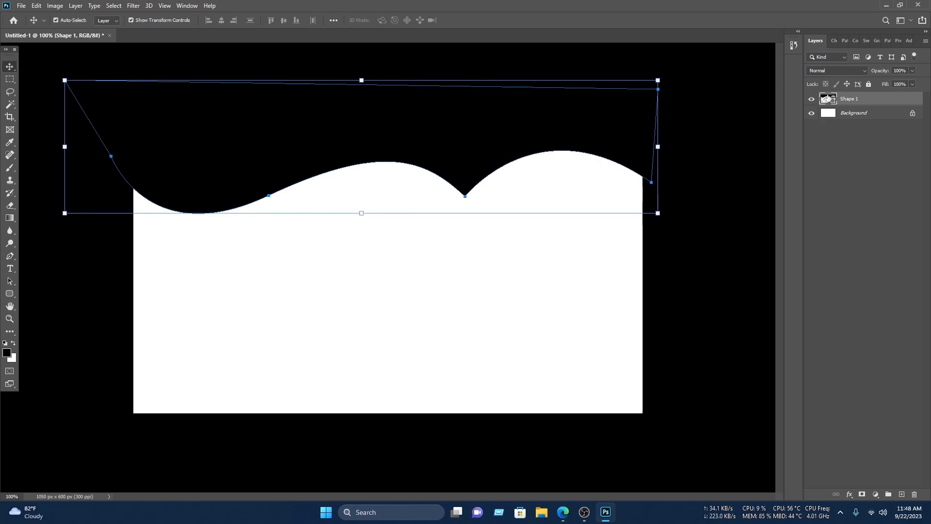
Set the upper wave shape's fill color to red ff0000.
{"action": "double_click", "coordinate": [828, 100]}
{"action": "left_click", "coordinate": [644, 141]}
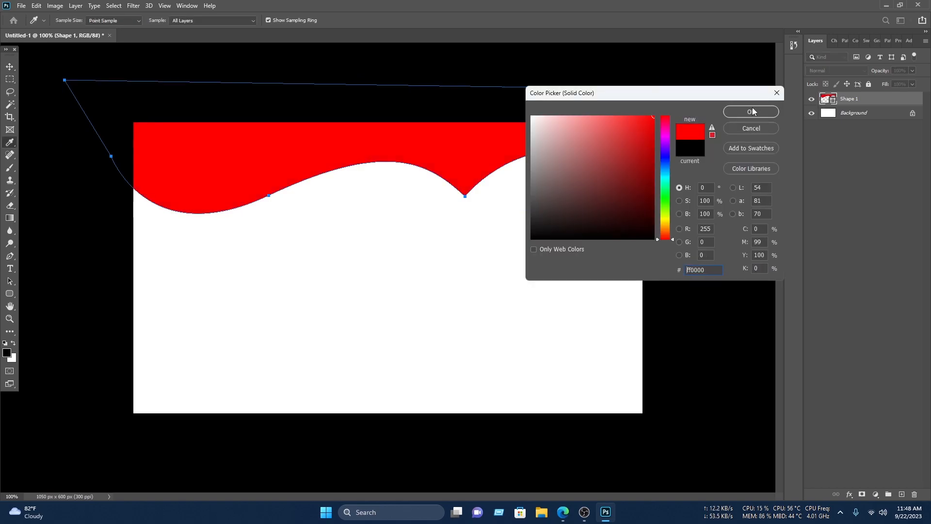
{"action": "left_click", "coordinate": [752, 110]}
Duplicate the red wave slightly offset vertically and fill the front copy with green 72ff00.
{"action": "left_click_drag", "start_coordinate": [501, 148], "coordinate": [465, 155]}
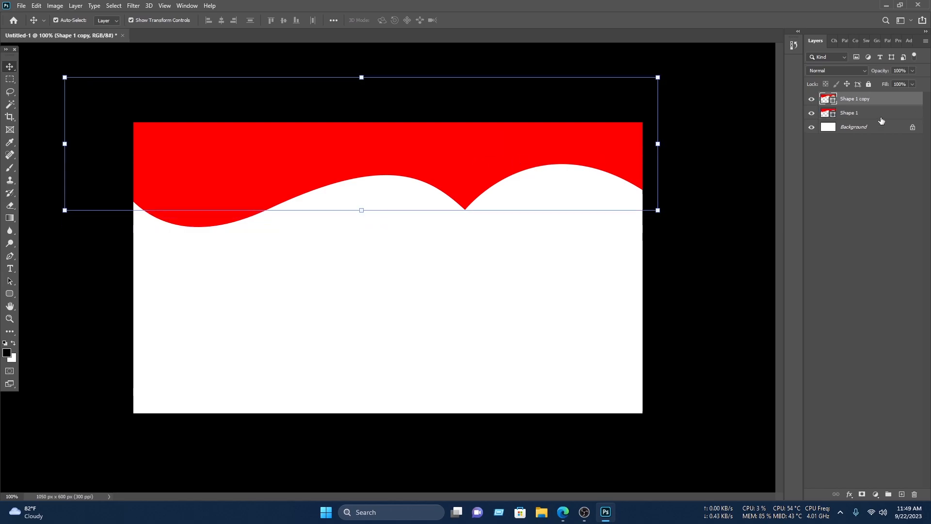
{"action": "double_click", "coordinate": [827, 103]}
{"action": "left_click", "coordinate": [666, 207]}
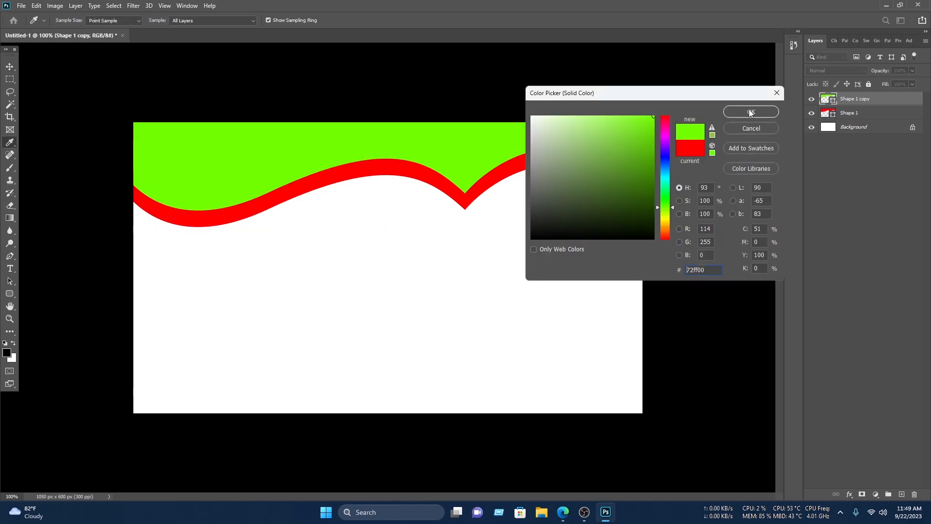
{"action": "left_click", "coordinate": [750, 111]}
Rotate the green wave a few degrees counterclockwise so the red band widens toward the canvas's right edge.
{"action": "left_click_drag", "start_coordinate": [472, 137], "coordinate": [473, 137]}
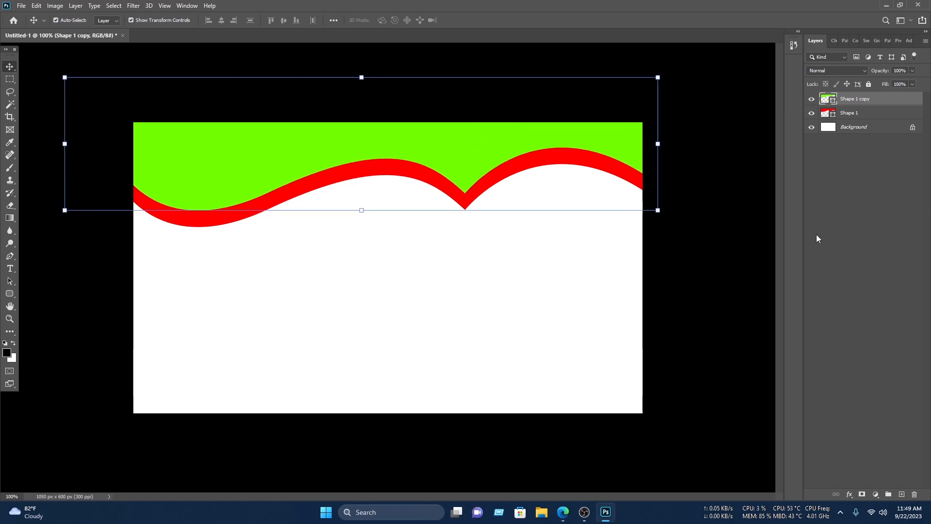
{"action": "left_click_drag", "start_coordinate": [671, 211], "coordinate": [676, 202]}
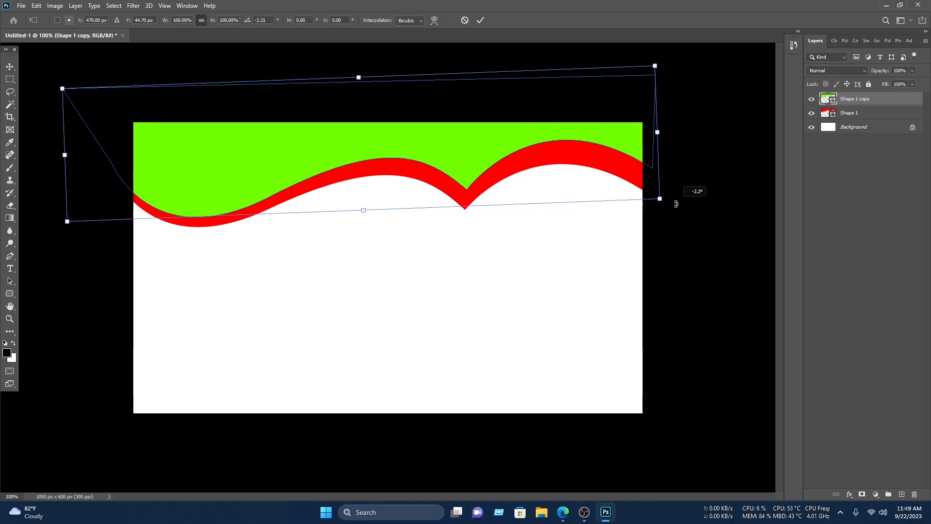
{"action": "left_click", "coordinate": [480, 20]}
Draw a closed black two-hump wave with the Pen tool across the canvas's lower edge, about 778 px wide and 155 px high.
{"action": "left_click", "coordinate": [10, 256]}
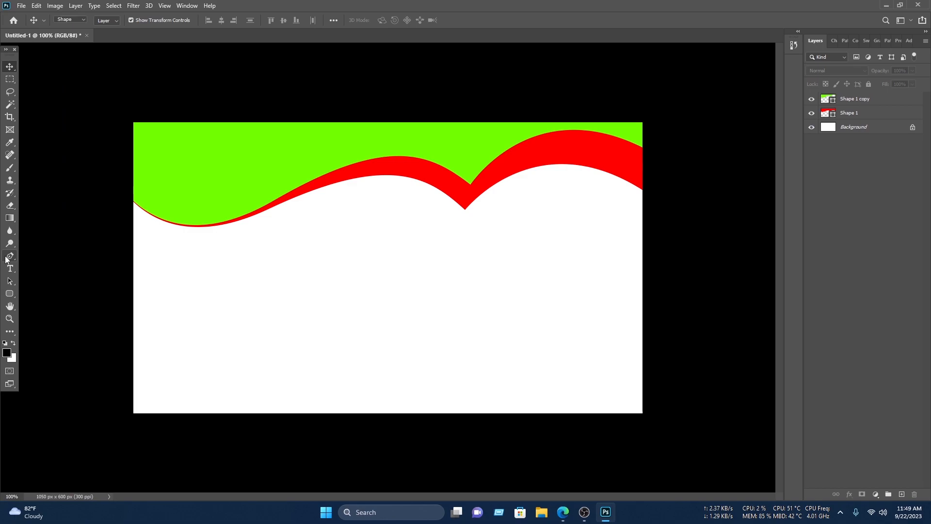
{"action": "left_click", "coordinate": [251, 423]}
{"action": "left_click_drag", "start_coordinate": [365, 381], "coordinate": [425, 419]}
{"action": "left_click_drag", "start_coordinate": [493, 377], "coordinate": [520, 360]}
{"action": "left_click", "coordinate": [613, 430]}
{"action": "left_click_drag", "start_coordinate": [620, 435], "coordinate": [648, 498]}
{"action": "left_click", "coordinate": [614, 432]}
{"action": "left_click", "coordinate": [235, 443]}
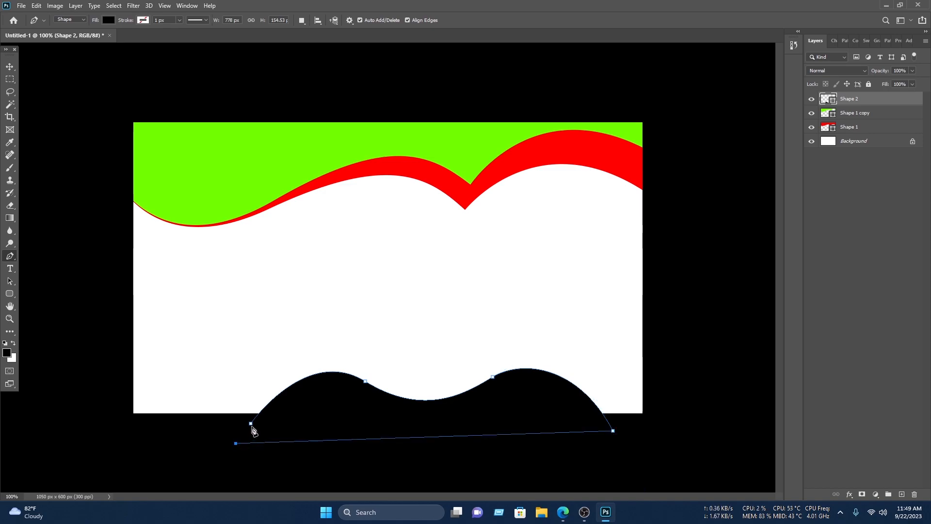
{"action": "left_click", "coordinate": [252, 425]}
{"action": "left_click", "coordinate": [10, 71]}
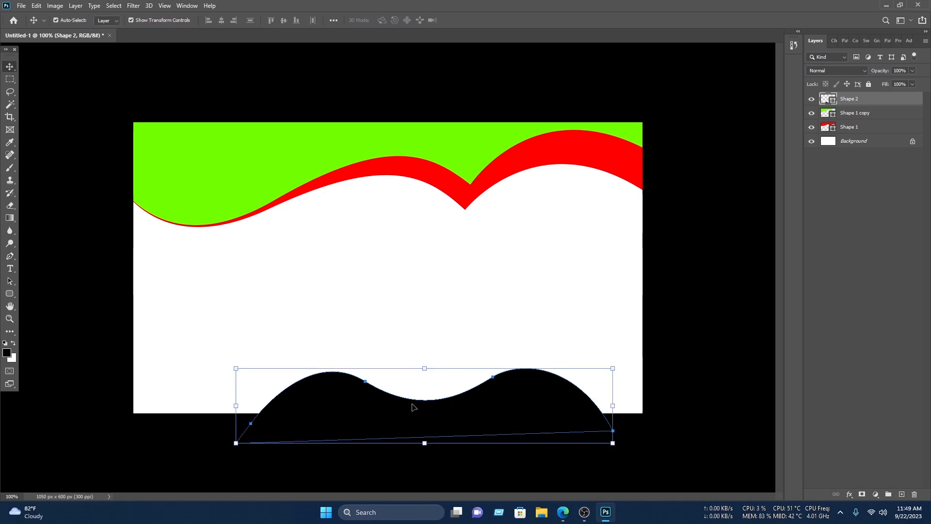
Duplicate the black lower wave slightly further down and fill the copy with orange ffa800.
{"action": "mouse_move", "coordinate": [342, 391]}
{"action": "left_mouse_down"}
{"action": "mouse_move", "coordinate": [342, 383]}
{"action": "mouse_move", "coordinate": [345, 410]}
{"action": "left_mouse_up"}
{"action": "double_click", "coordinate": [826, 99]}
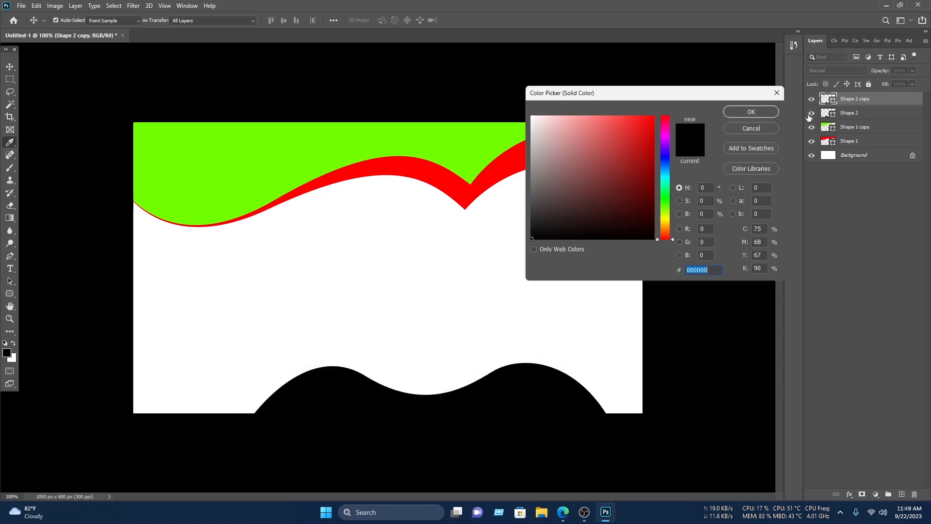
{"action": "left_click", "coordinate": [667, 226]}
{"action": "left_click", "coordinate": [653, 117]}
{"action": "left_click", "coordinate": [751, 112]}
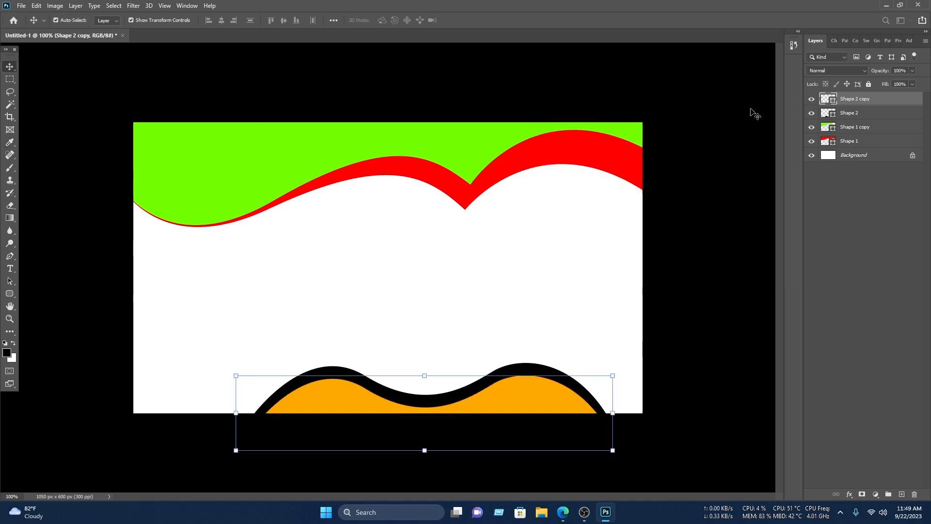
Rotate the orange wave slightly counterclockwise, duplicate it, and rotate the duplicate about 7° clockwise.
{"action": "left_click_drag", "start_coordinate": [623, 453], "coordinate": [633, 443]}
{"action": "key", "text": "Escape"}
{"action": "left_click_drag", "start_coordinate": [531, 396], "coordinate": [529, 397]}
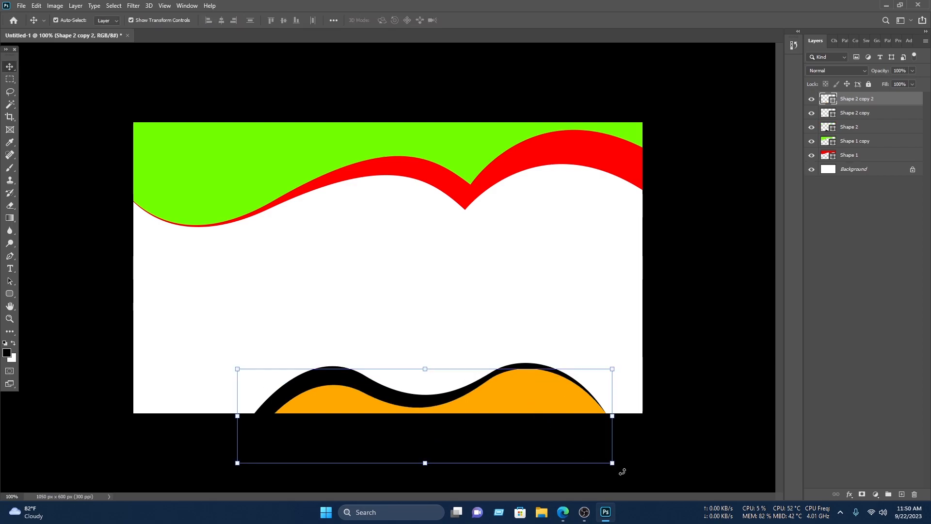
{"action": "mouse_move", "coordinate": [616, 479]}
{"action": "left_mouse_down"}
{"action": "mouse_move", "coordinate": [634, 482]}
{"action": "mouse_move", "coordinate": [614, 487]}
{"action": "left_mouse_up"}
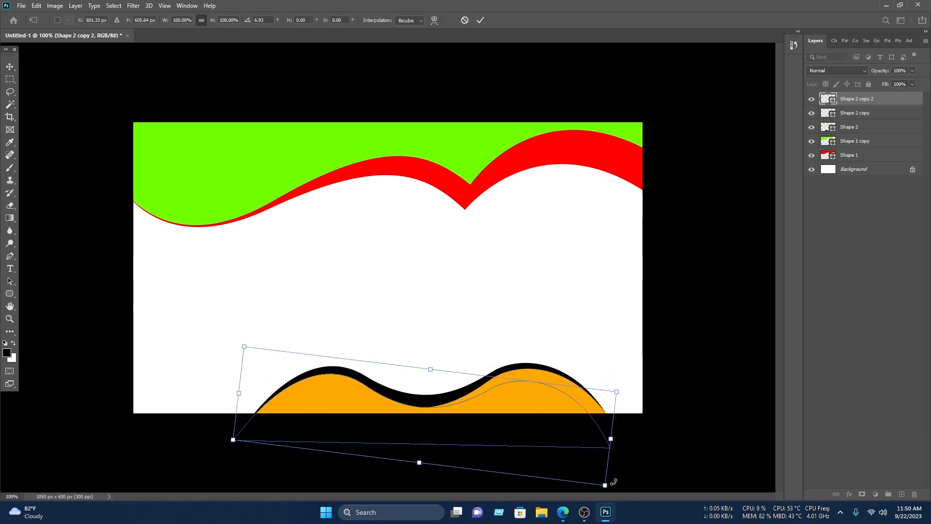
Recolor the front duplicate of the orange wave with the red ff0000 sampled from the upper wave.
{"action": "double_click", "coordinate": [829, 99]}
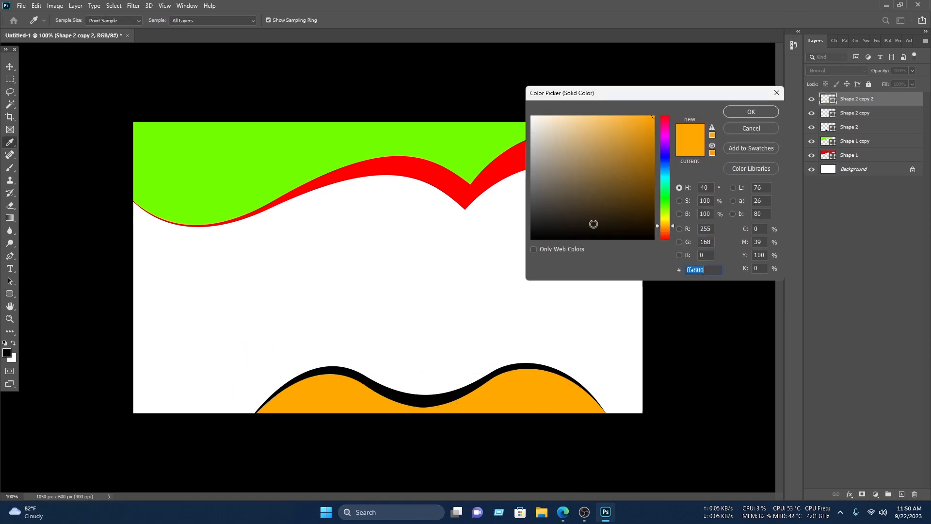
{"action": "left_click", "coordinate": [491, 172]}
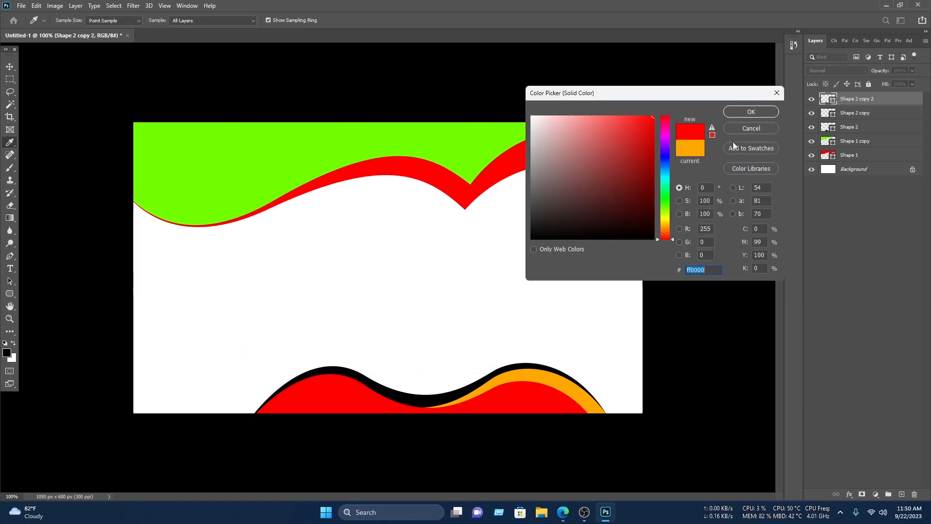
{"action": "left_click", "coordinate": [750, 114]}
Select the three lower waves together, move them into the canvas's lower-right corner, and scale them down.
{"action": "left_click_drag", "start_coordinate": [578, 333], "coordinate": [563, 406]}
{"action": "left_click_drag", "start_coordinate": [327, 391], "coordinate": [384, 389]}
{"action": "left_click_drag", "start_coordinate": [289, 411], "coordinate": [361, 416]}
{"action": "key", "text": "Return"}
Unlock the background layer and apply a Color Overlay in orange ff9000 to it.
{"action": "left_click", "coordinate": [855, 169]}
{"action": "left_click", "coordinate": [912, 171]}
{"action": "right_click", "coordinate": [902, 169]}
{"action": "left_click", "coordinate": [861, 102]}
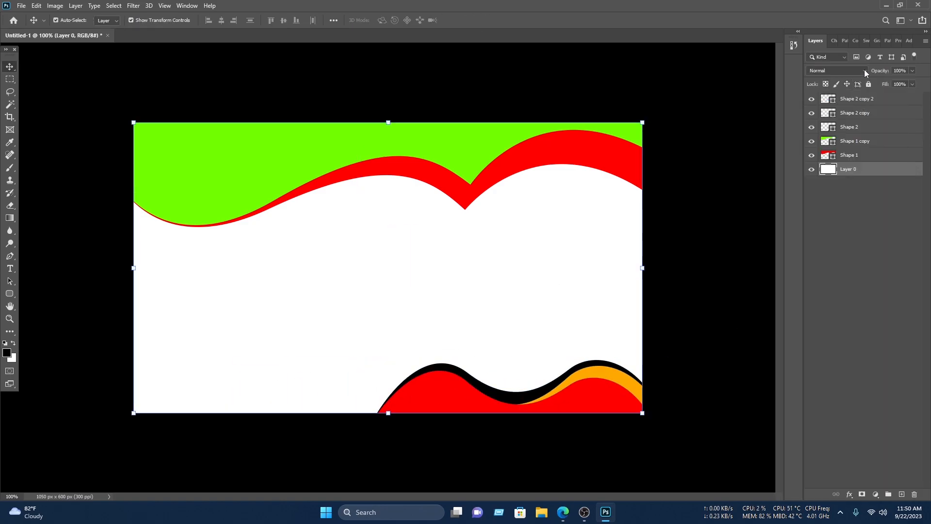
{"action": "left_click", "coordinate": [512, 320]}
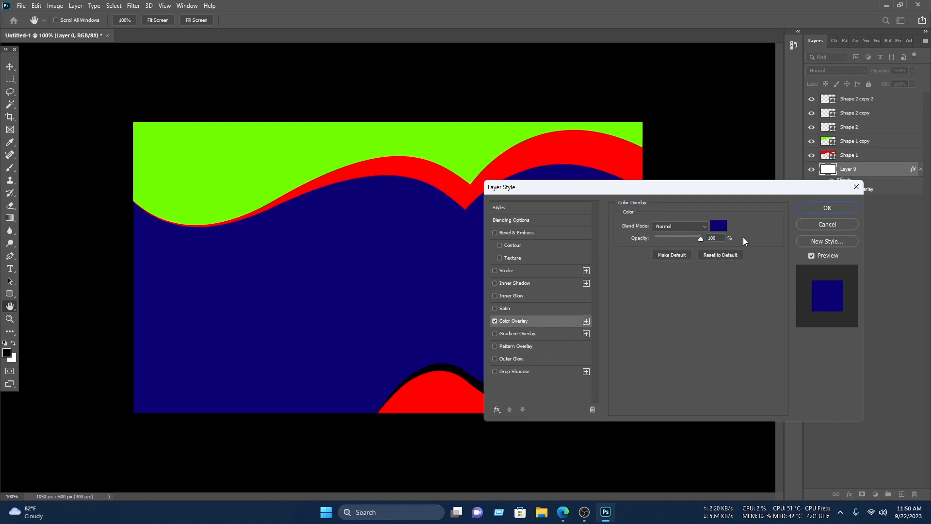
{"action": "left_click", "coordinate": [718, 226]}
{"action": "left_click_drag", "start_coordinate": [665, 234], "coordinate": [666, 228]}
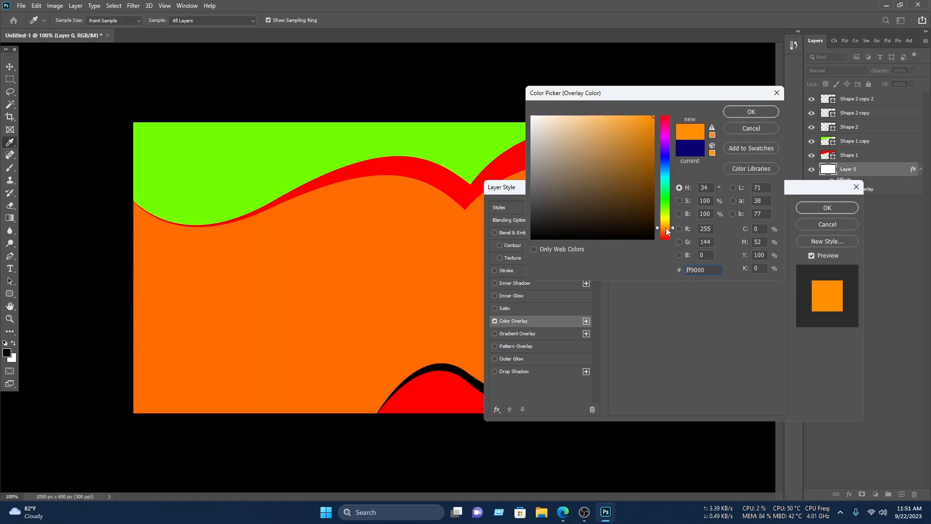
{"action": "left_click", "coordinate": [751, 111]}
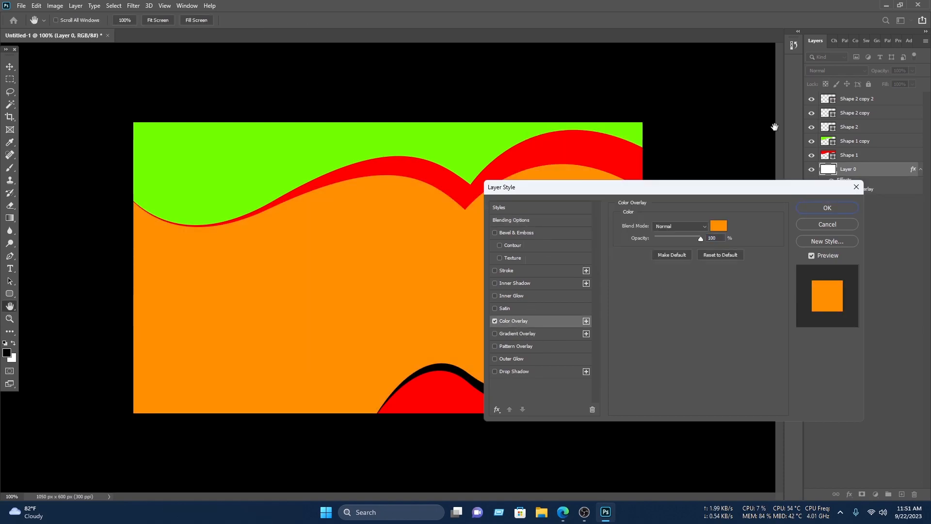
{"action": "left_click", "coordinate": [826, 208]}
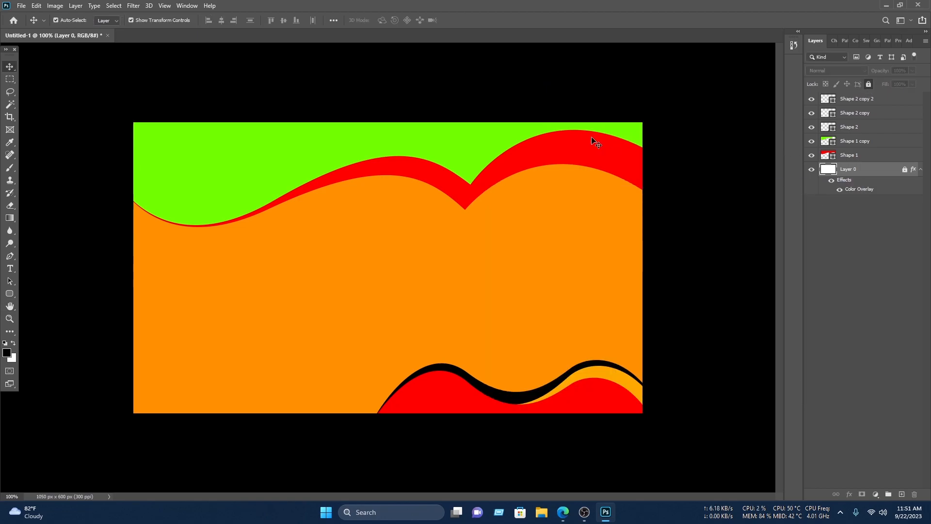
Apply a Gradient Overlay with the Orange_05 preset to the red upper wave.
{"action": "left_click", "coordinate": [587, 158]}
{"action": "right_click", "coordinate": [876, 155]}
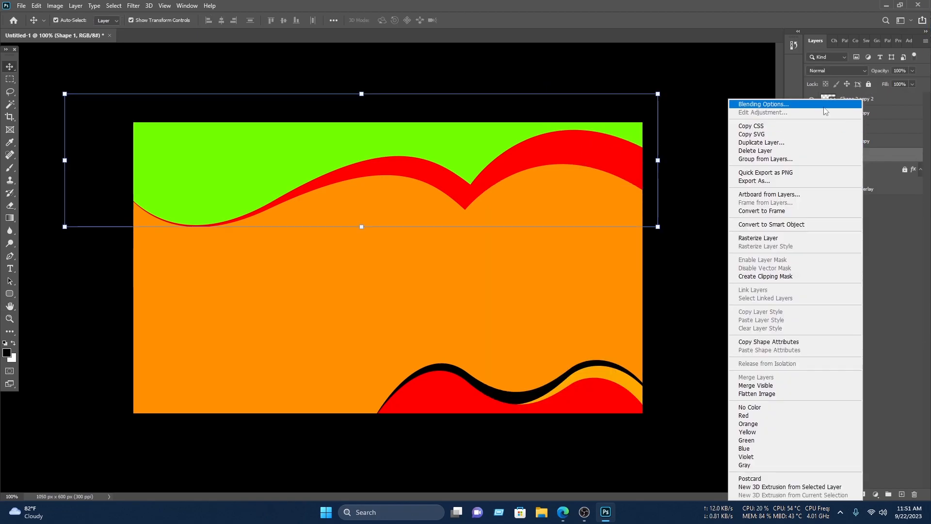
{"action": "key", "text": "Escape"}
{"action": "double_click", "coordinate": [873, 155]}
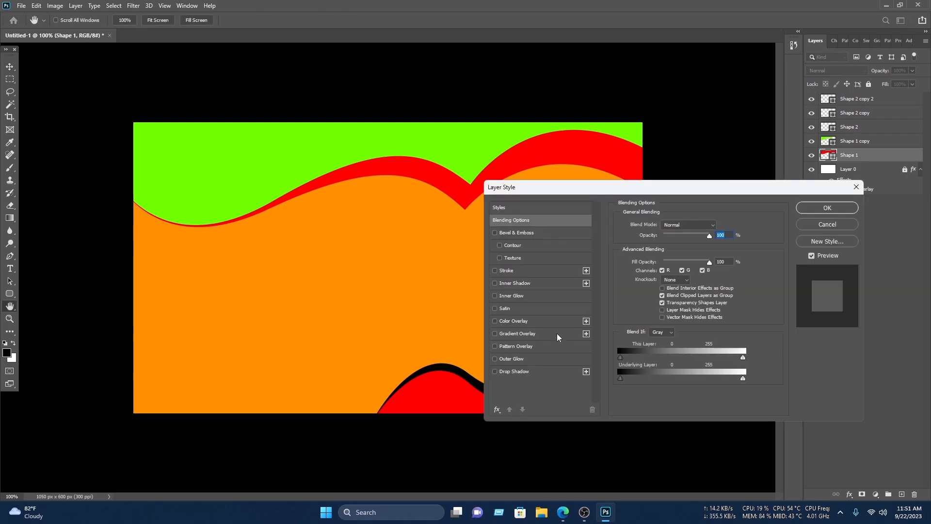
{"action": "left_click", "coordinate": [517, 333]}
{"action": "left_click", "coordinate": [675, 246]}
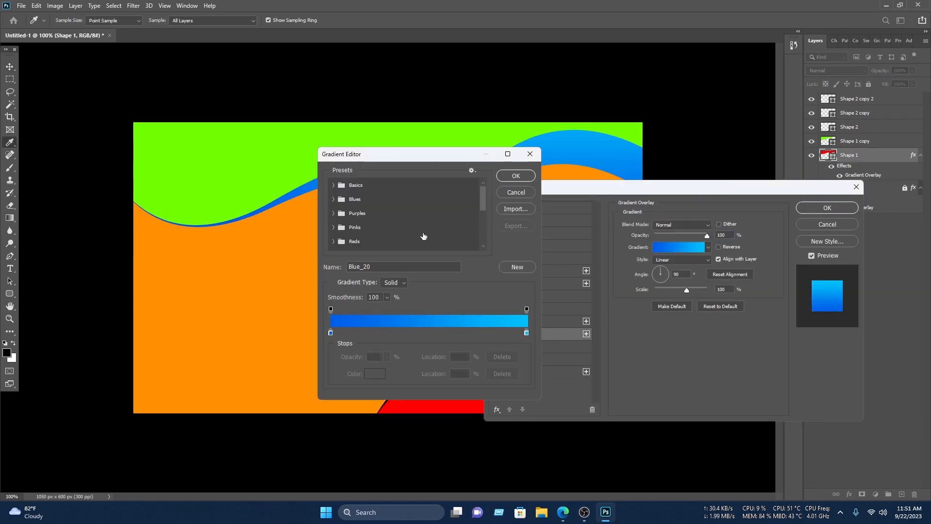
{"action": "scroll", "coordinate": [337, 223], "scroll_direction": "down", "scroll_amount": 1}
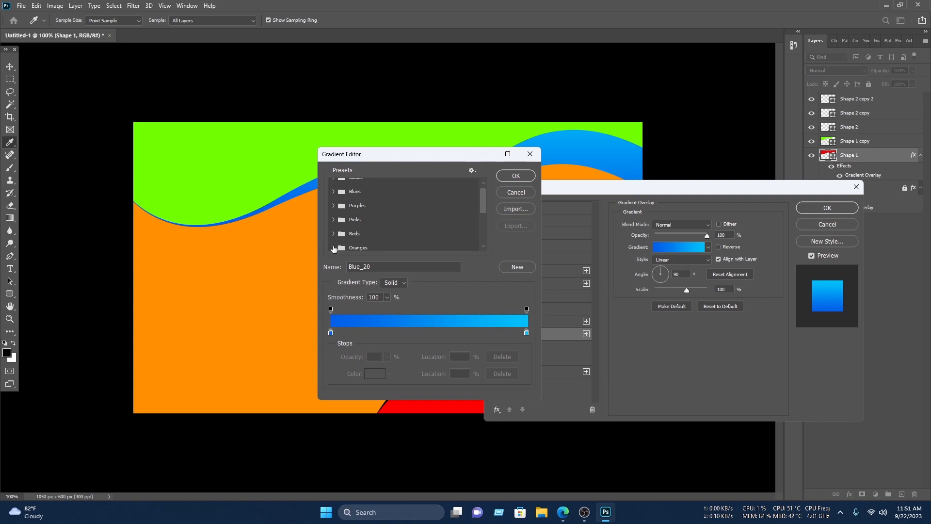
{"action": "left_click", "coordinate": [334, 247]}
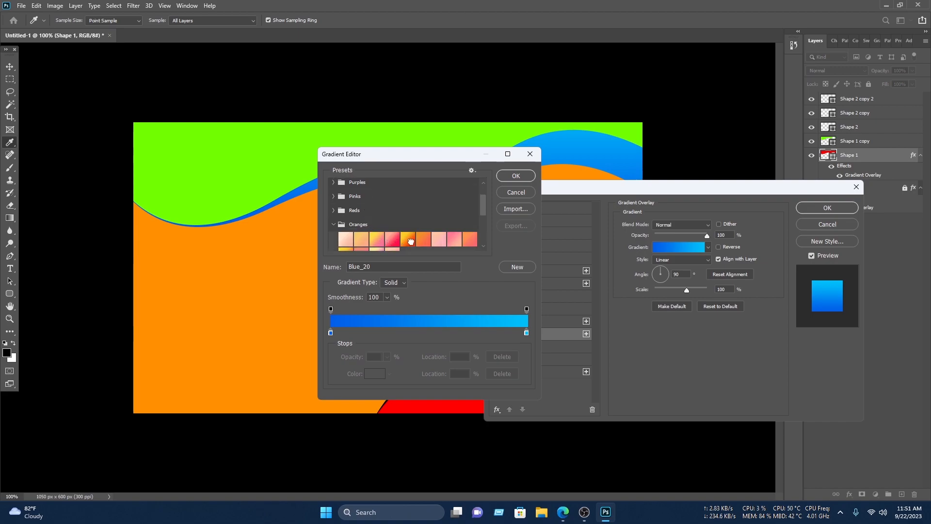
{"action": "left_click", "coordinate": [408, 239]}
{"action": "left_click_drag", "start_coordinate": [436, 156], "coordinate": [587, 169]}
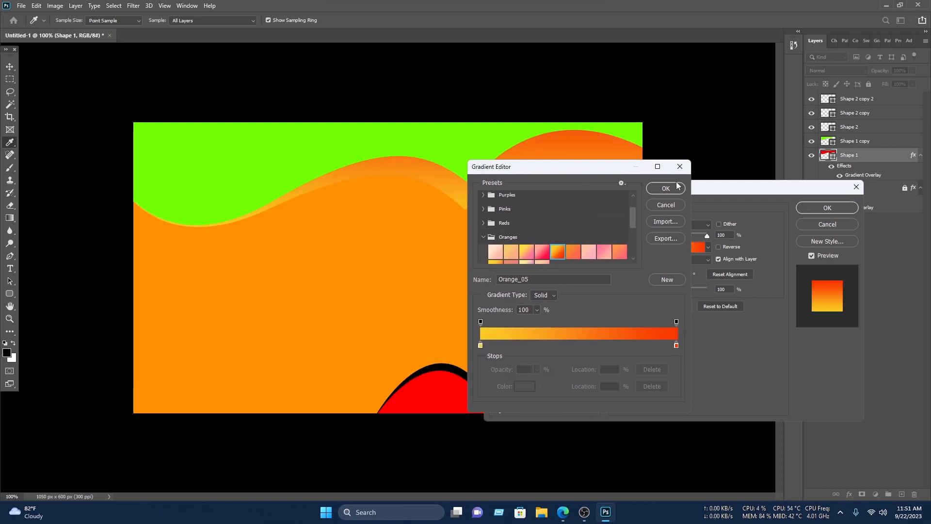
{"action": "left_click", "coordinate": [677, 184]}
{"action": "left_click", "coordinate": [826, 208]}
Apply the same yellow-to-red Gradient Overlay to the green upper wave.
{"action": "key", "text": "v"}
{"action": "left_click", "coordinate": [341, 140]}
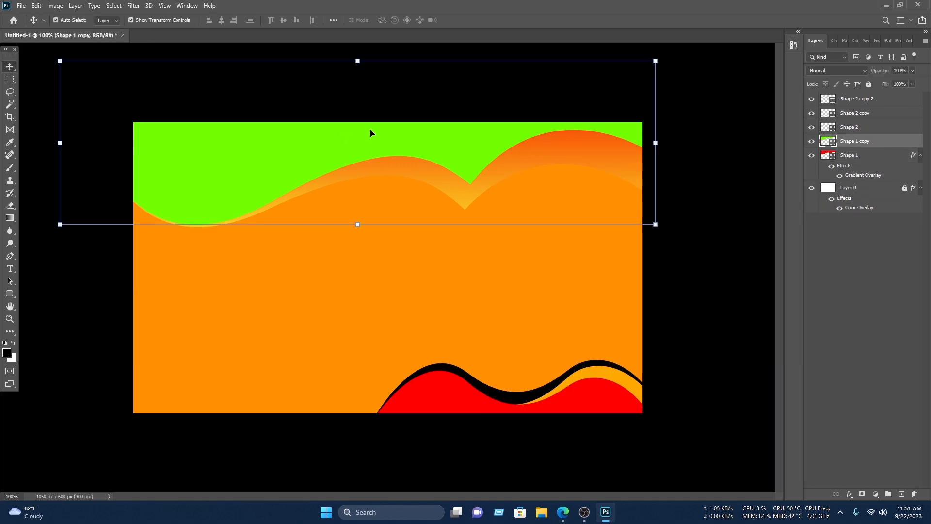
{"action": "right_click", "coordinate": [864, 141]}
{"action": "left_click", "coordinate": [807, 104]}
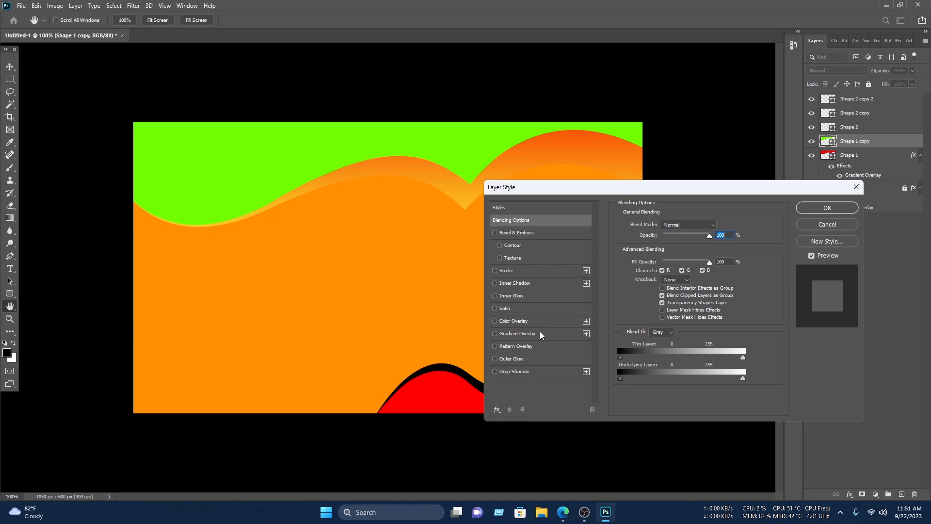
{"action": "left_click", "coordinate": [541, 334]}
Add a Drop Shadow to the front upper wave with color 8f4700, 32% opacity, 18 px distance, 10% spread and 8 px size.
{"action": "left_click", "coordinate": [495, 371]}
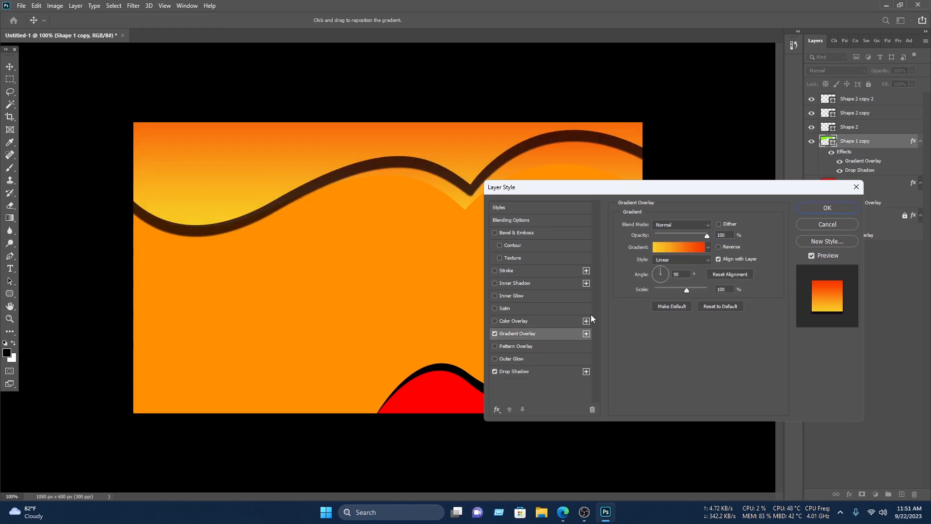
{"action": "left_click_drag", "start_coordinate": [682, 238], "coordinate": [665, 228]}
{"action": "left_click", "coordinate": [718, 225]}
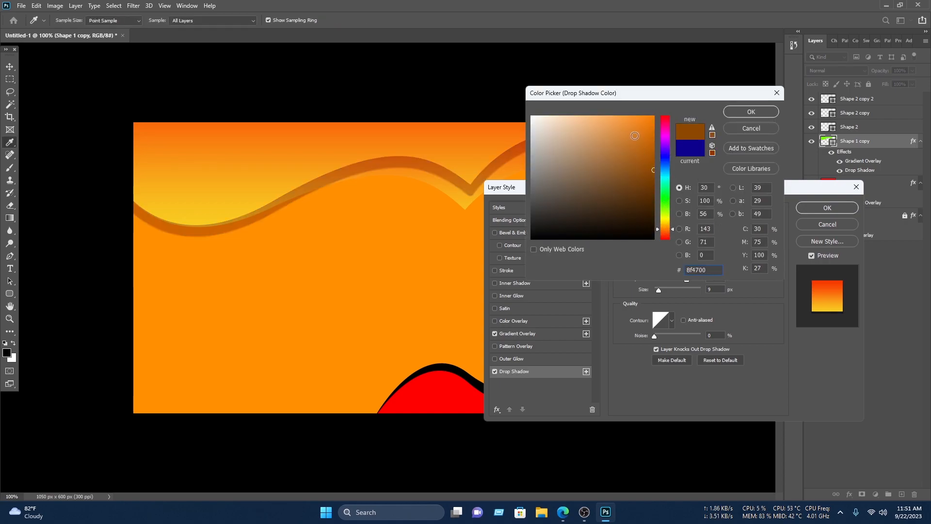
{"action": "left_click", "coordinate": [751, 112]}
{"action": "left_click_drag", "start_coordinate": [659, 290], "coordinate": [663, 269]}
{"action": "left_click_drag", "start_coordinate": [661, 279], "coordinate": [661, 279]}
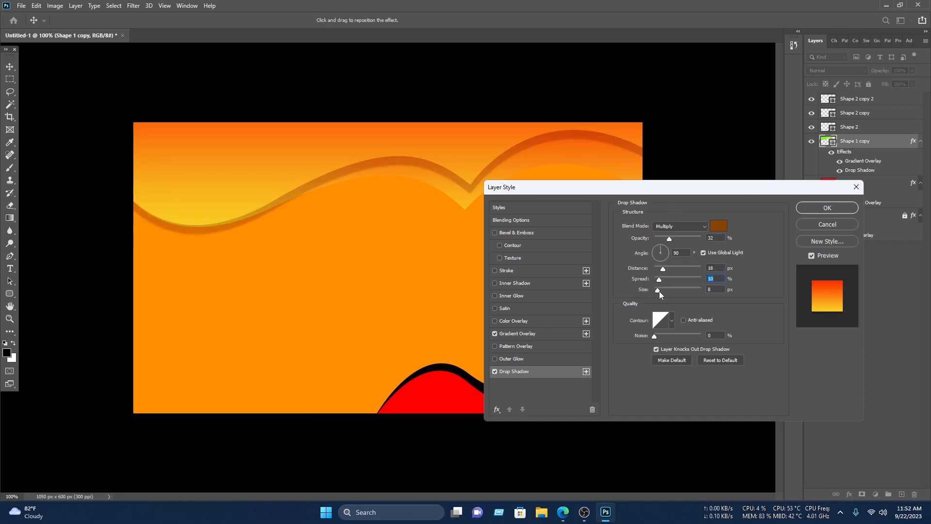
{"action": "key", "text": "Return"}
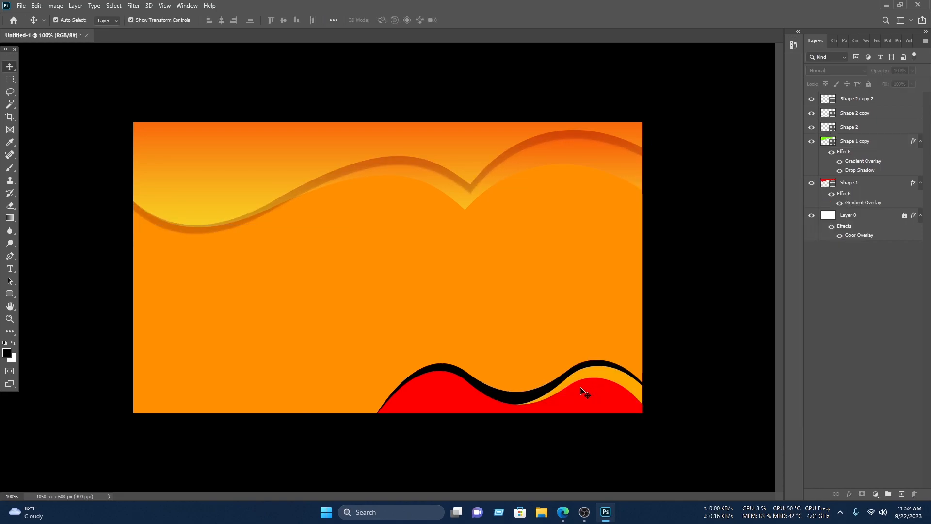
Apply the yellow-to-red Gradient Overlay to the front red wave in the lower-right corner.
{"action": "left_click", "coordinate": [608, 399]}
{"action": "right_click", "coordinate": [848, 98]}
{"action": "left_click", "coordinate": [848, 99]}
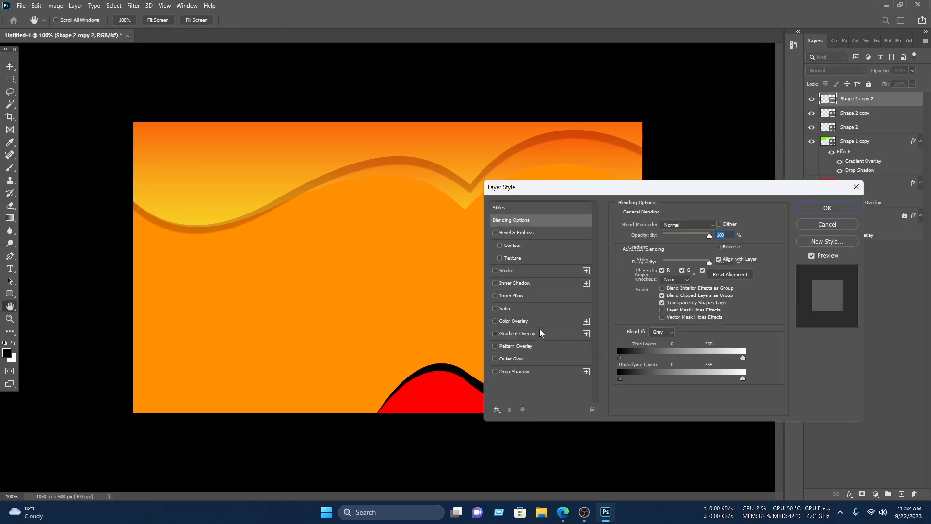
{"action": "left_click", "coordinate": [539, 333]}
{"action": "left_click", "coordinate": [828, 207]}
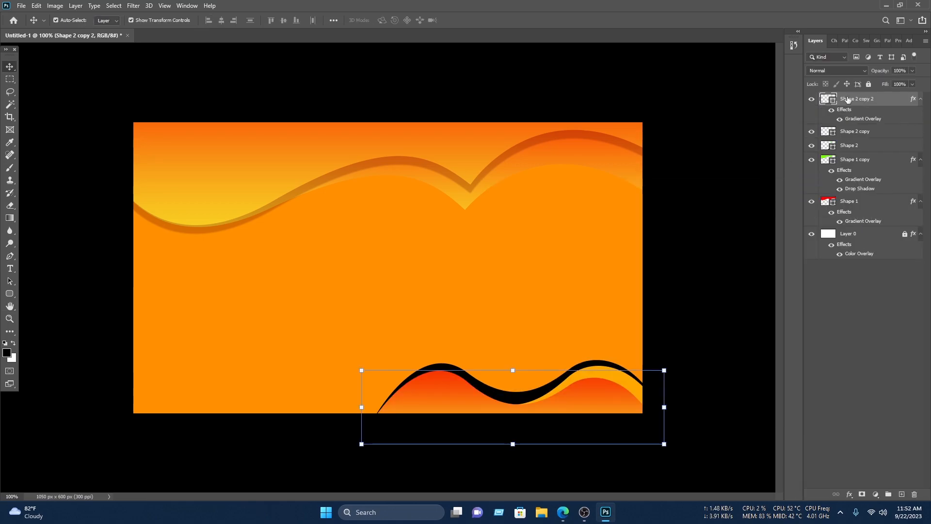
{"action": "left_click", "coordinate": [678, 337]}
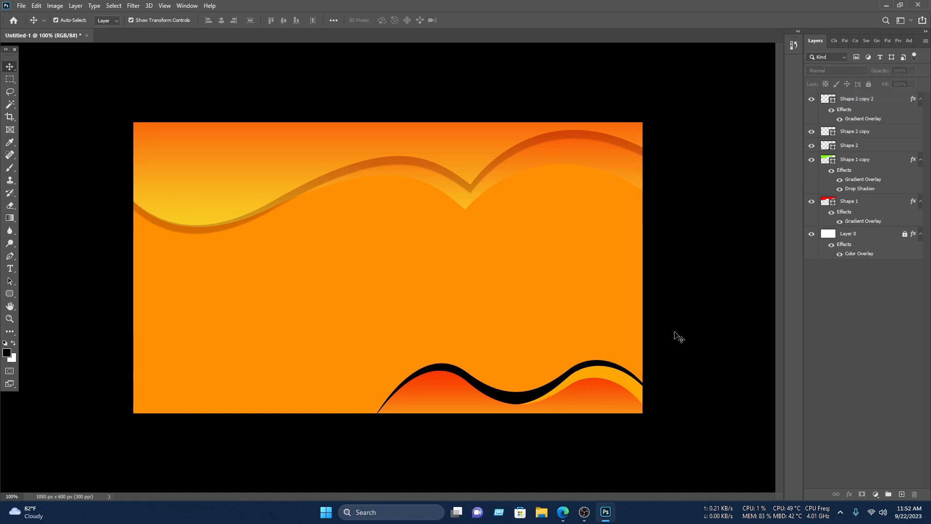
Copy the layer style of the front upper wave and paste it onto the middle orange wave in the lower-right corner.
{"action": "left_click", "coordinate": [408, 156]}
{"action": "right_click", "coordinate": [879, 167]}
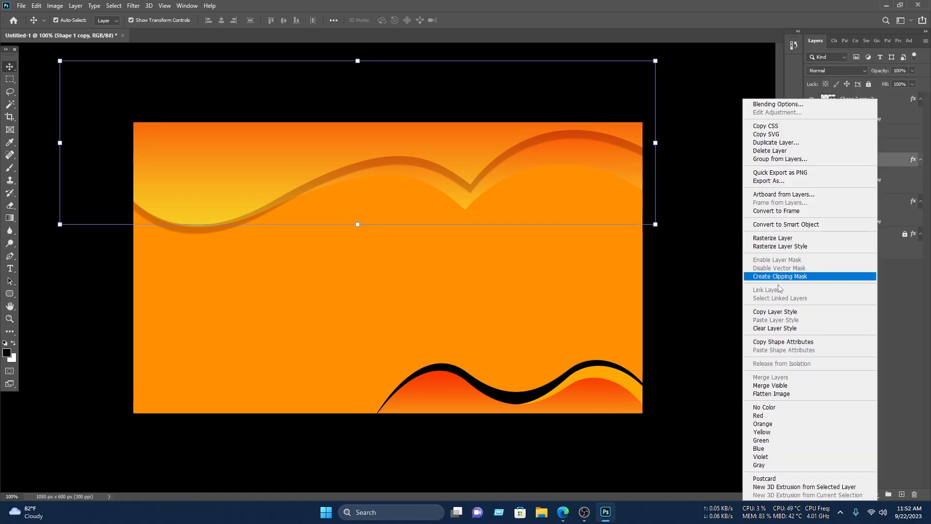
{"action": "left_click", "coordinate": [771, 312]}
{"action": "left_click", "coordinate": [675, 315]}
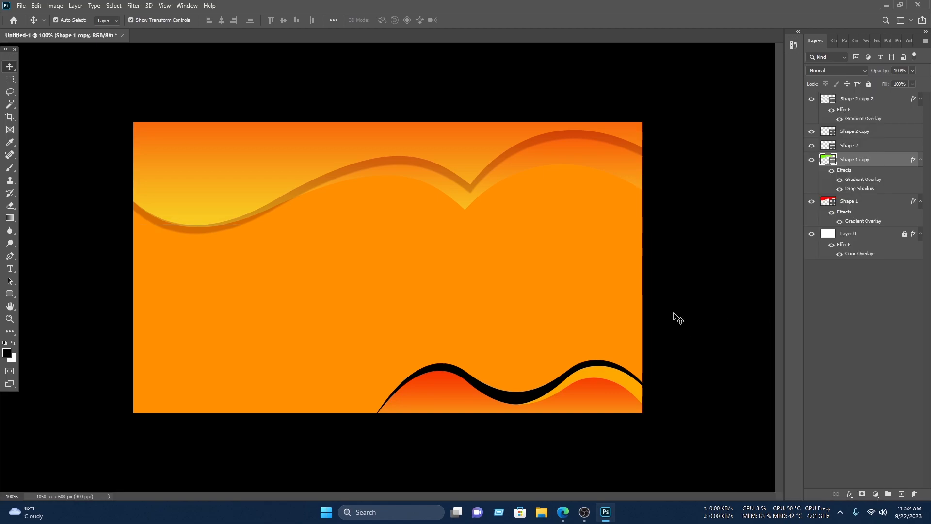
{"action": "left_click", "coordinate": [613, 380]}
{"action": "right_click", "coordinate": [874, 137]}
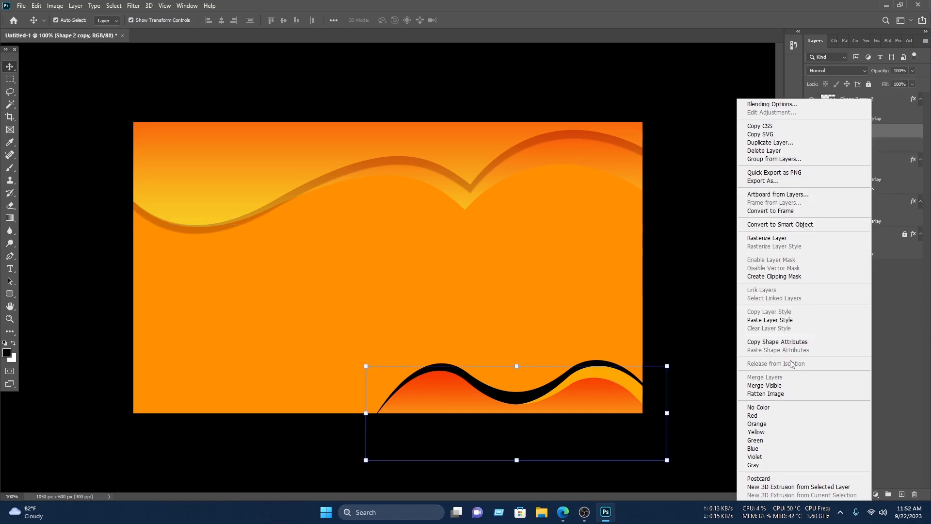
{"action": "left_click", "coordinate": [782, 321]}
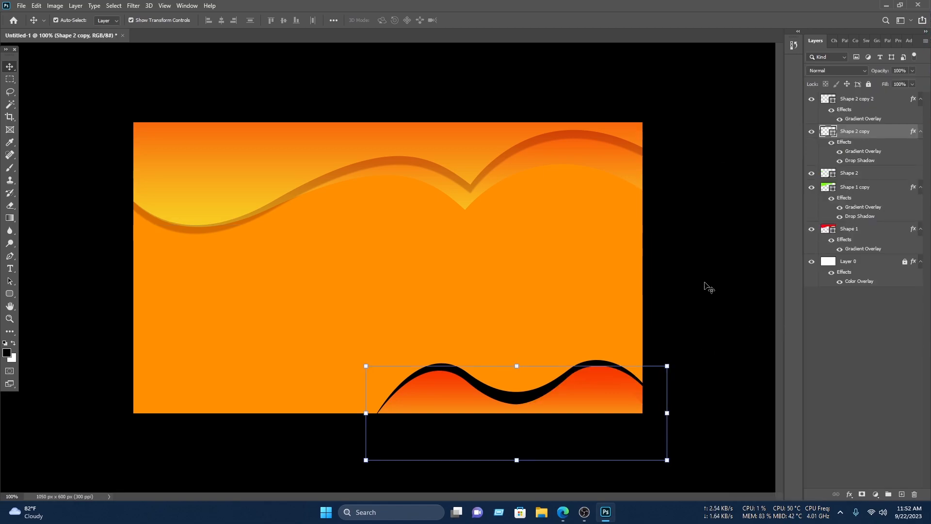
{"action": "left_click", "coordinate": [535, 296]}
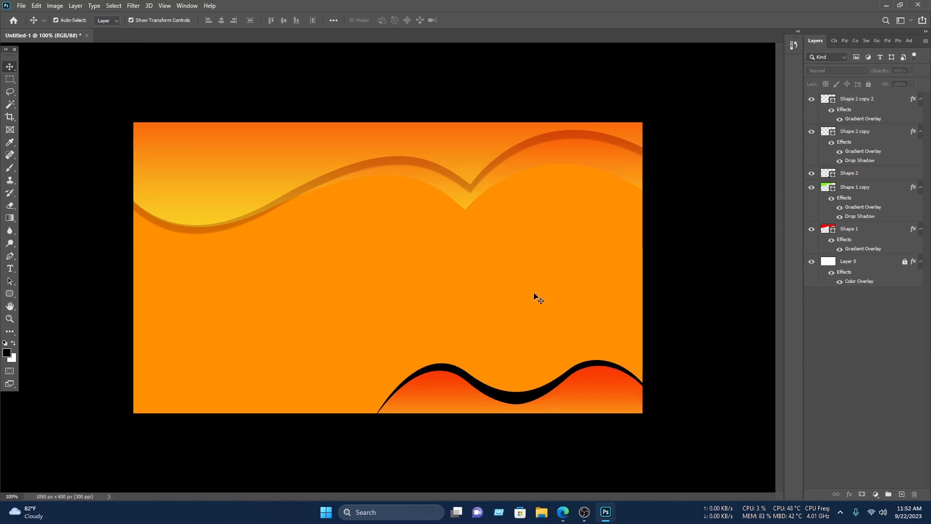
Recolor the black back wave in the lower-right corner to red.
{"action": "left_click", "coordinate": [523, 401]}
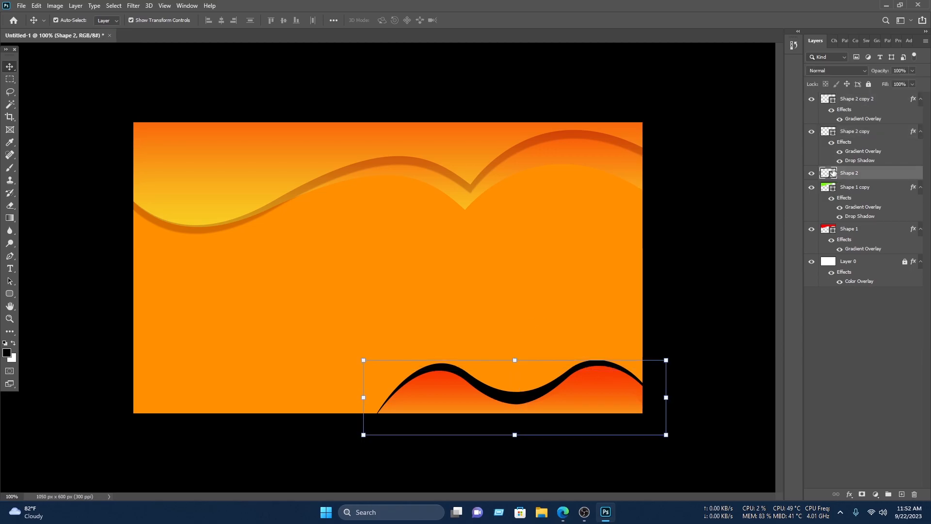
{"action": "double_click", "coordinate": [827, 173]}
{"action": "left_click", "coordinate": [749, 112]}
Scale the three lower-right waves together to about 90% and fit them into the corner.
{"action": "mouse_move", "coordinate": [405, 417]}
{"action": "left_mouse_down"}
{"action": "mouse_move", "coordinate": [505, 437]}
{"action": "mouse_move", "coordinate": [436, 410]}
{"action": "mouse_move", "coordinate": [389, 410]}
{"action": "left_mouse_up"}
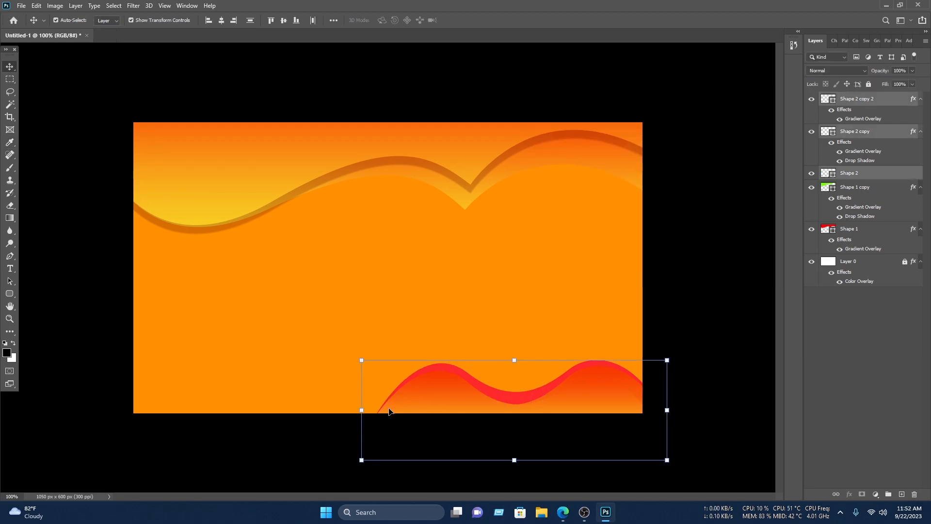
{"action": "left_click_drag", "start_coordinate": [365, 359], "coordinate": [392, 356]}
{"action": "mouse_move", "coordinate": [458, 393]}
{"action": "left_mouse_down"}
{"action": "mouse_move", "coordinate": [451, 407]}
{"action": "mouse_move", "coordinate": [460, 396]}
{"action": "left_mouse_up"}
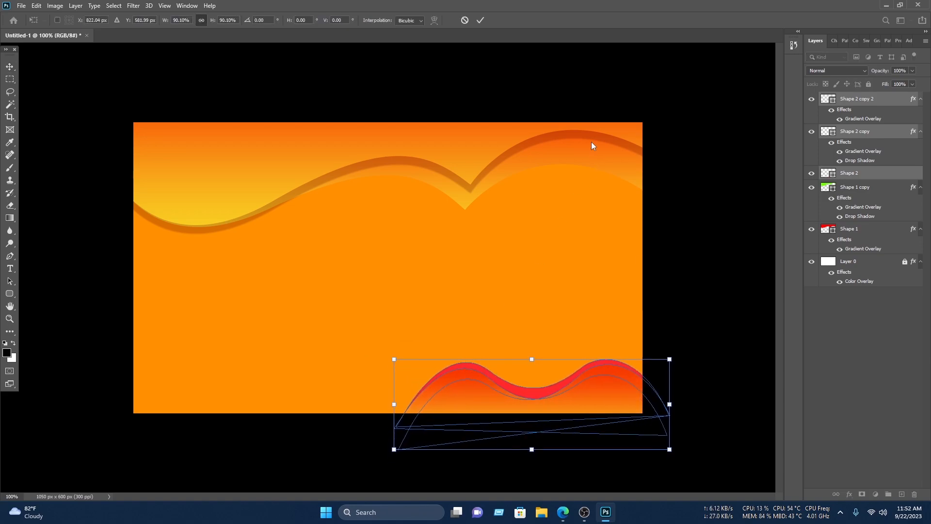
{"action": "left_click", "coordinate": [480, 20]}
Unlock the background Layer 0 and turn off its Color Overlay so it is white.
{"action": "left_click", "coordinate": [906, 265]}
{"action": "left_click", "coordinate": [905, 265]}
{"action": "right_click", "coordinate": [892, 266]}
{"action": "left_click", "coordinate": [793, 105]}
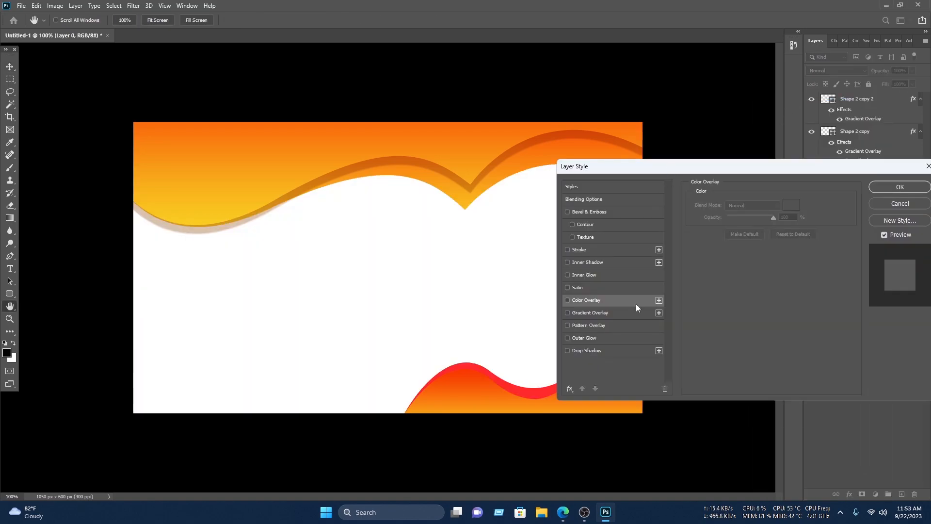
{"action": "left_click", "coordinate": [899, 189]}
Change the front upper wave's Drop Shadow color to orange and slightly increase its distance.
{"action": "left_click", "coordinate": [547, 134]}
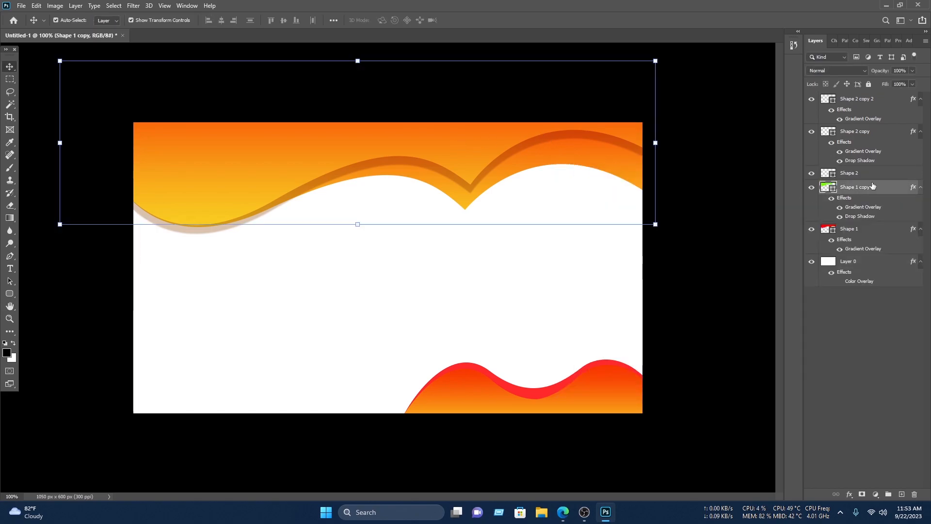
{"action": "right_click", "coordinate": [873, 185]}
{"action": "left_click", "coordinate": [795, 102]}
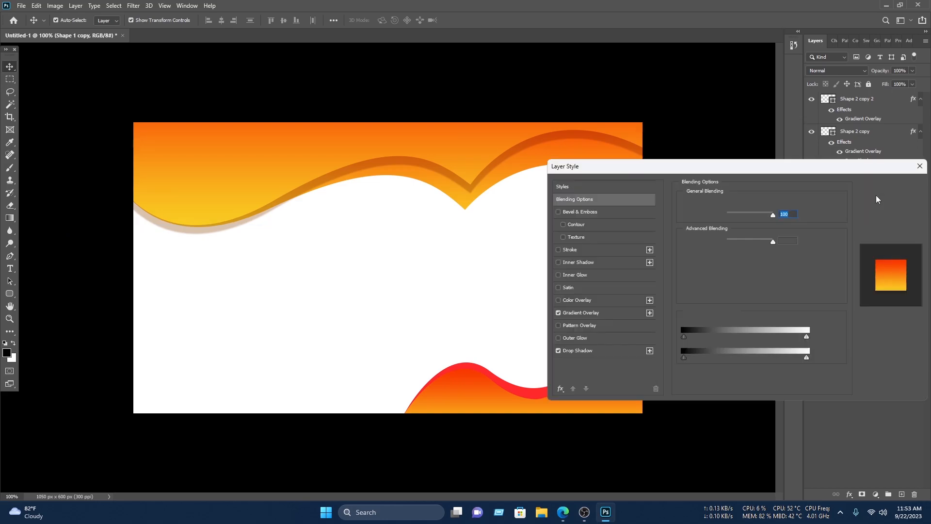
{"action": "left_click", "coordinate": [598, 352]}
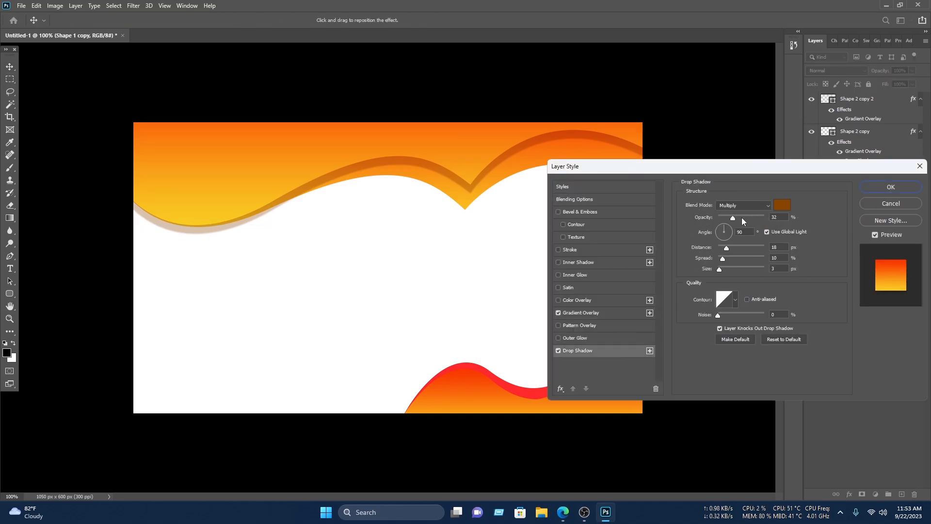
{"action": "left_click", "coordinate": [782, 205]}
{"action": "left_click", "coordinate": [654, 116]}
{"action": "left_click", "coordinate": [750, 112]}
{"action": "left_click_drag", "start_coordinate": [733, 218], "coordinate": [731, 248]}
{"action": "key", "text": "Return"}
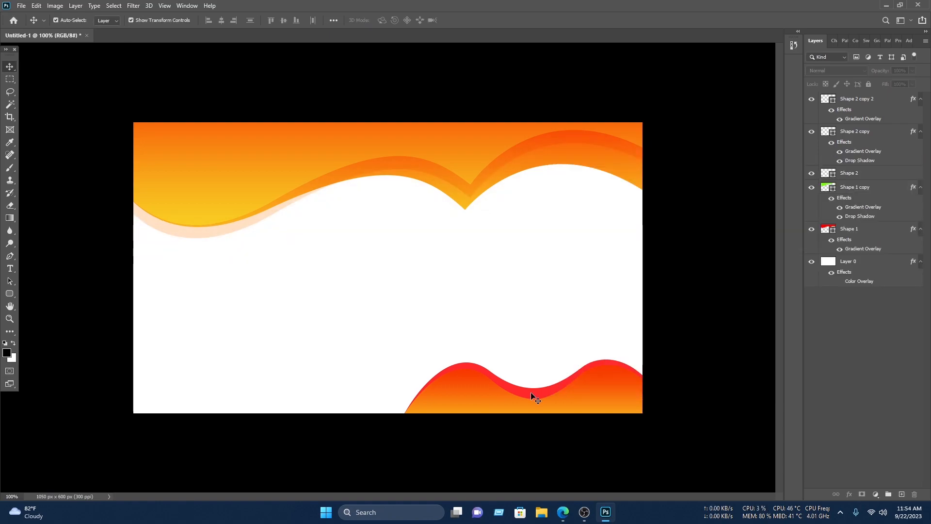
Apply the yellow-to-red linear Gradient Overlay at 90° to the red back wave in the lower-right corner.
{"action": "left_click", "coordinate": [532, 395]}
{"action": "right_click", "coordinate": [884, 173]}
{"action": "left_click", "coordinate": [818, 104]}
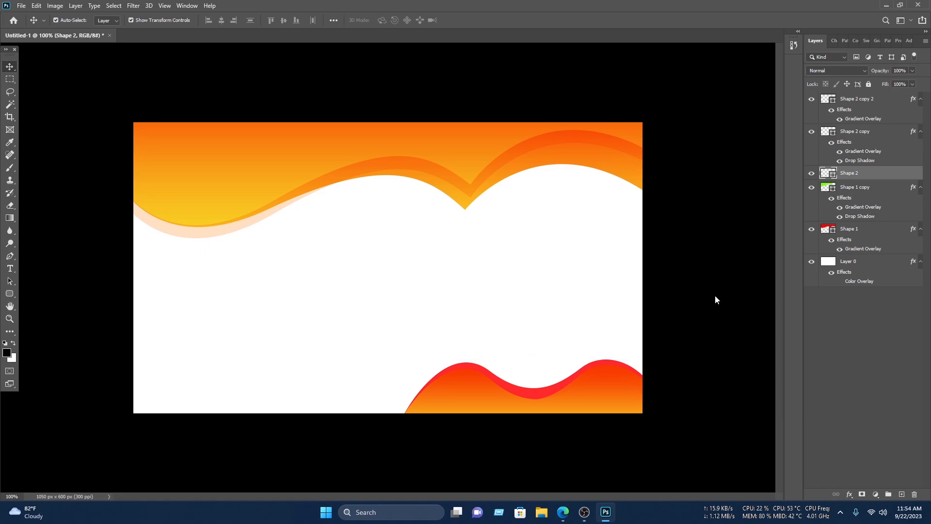
{"action": "left_click", "coordinate": [571, 228]}
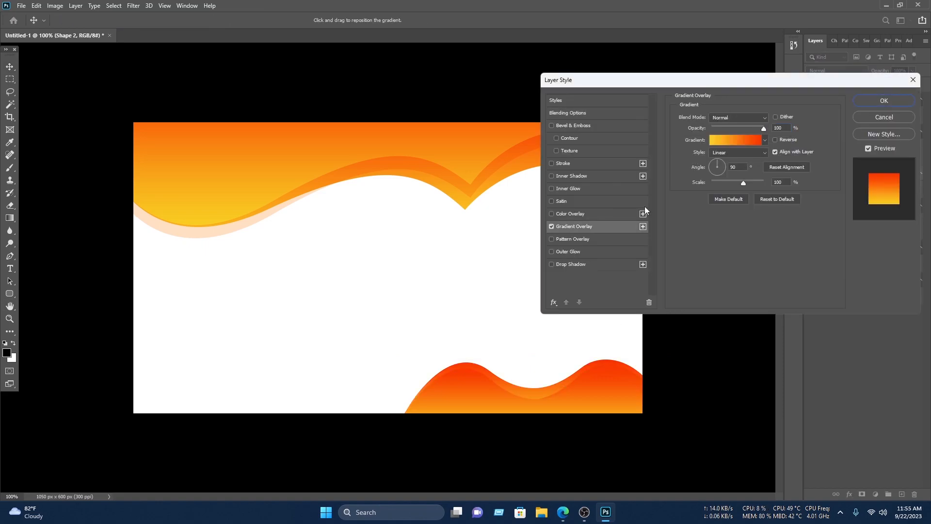
{"action": "left_click", "coordinate": [884, 101]}
{"action": "left_click", "coordinate": [573, 454]}
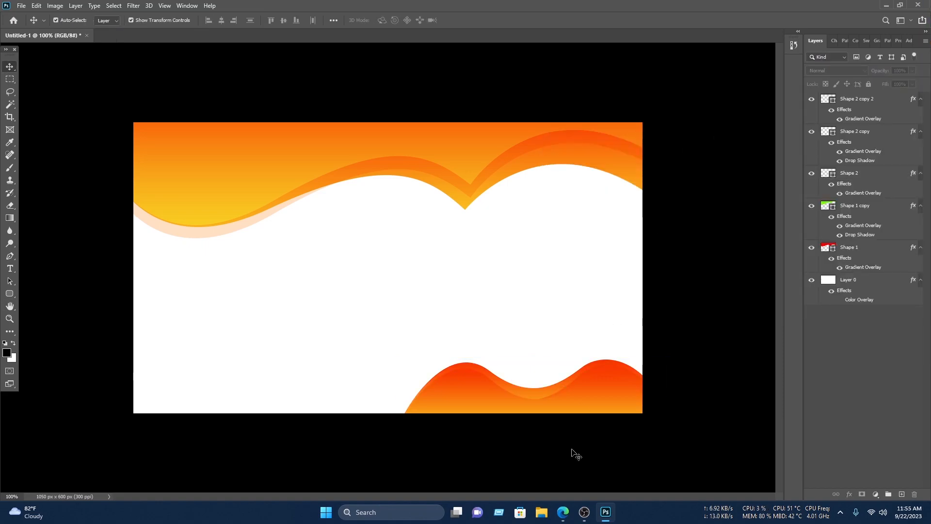
Give the front lower wave a red-to-yellow Gradient Overlay with the red stop at 11%, and add a Drop Shadow.
{"action": "left_click", "coordinate": [578, 406]}
{"action": "right_click", "coordinate": [849, 104]}
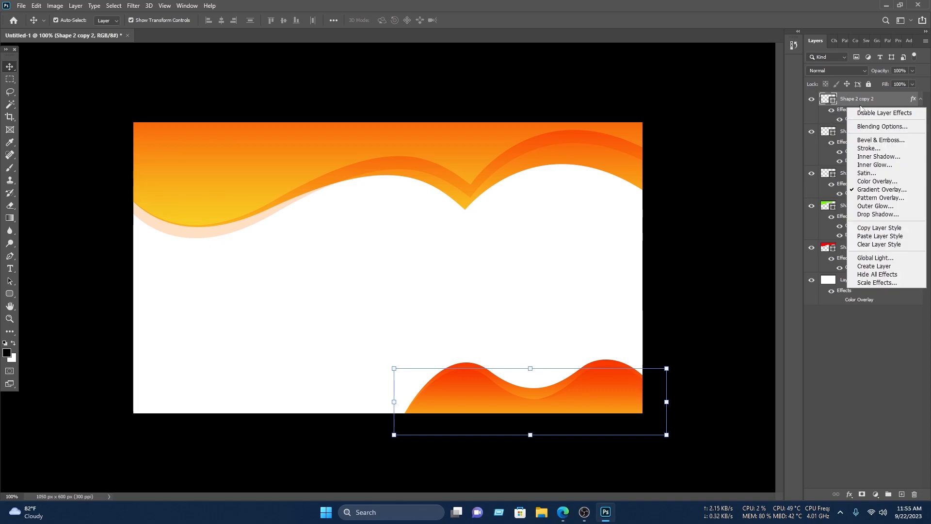
{"action": "right_click", "coordinate": [863, 99]}
{"action": "left_click", "coordinate": [873, 96]}
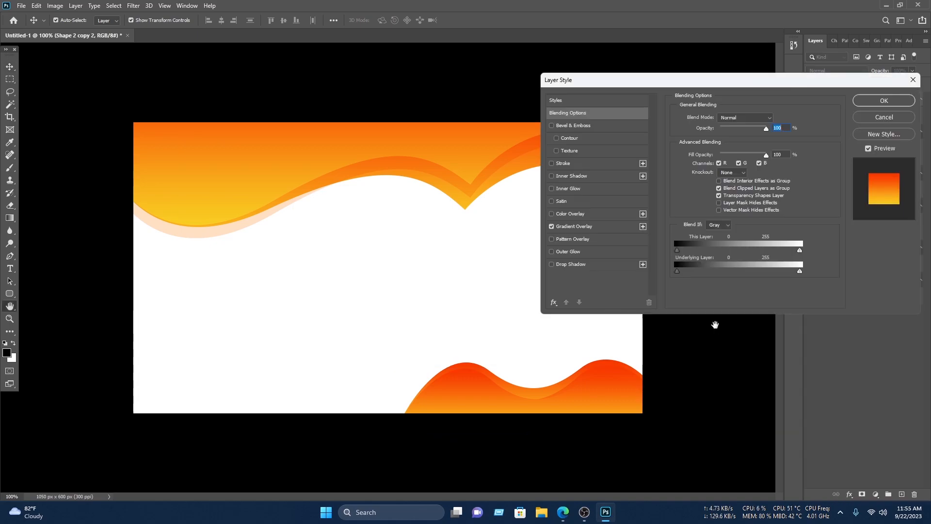
{"action": "left_click", "coordinate": [750, 141]}
{"action": "left_click_drag", "start_coordinate": [482, 345], "coordinate": [502, 350]}
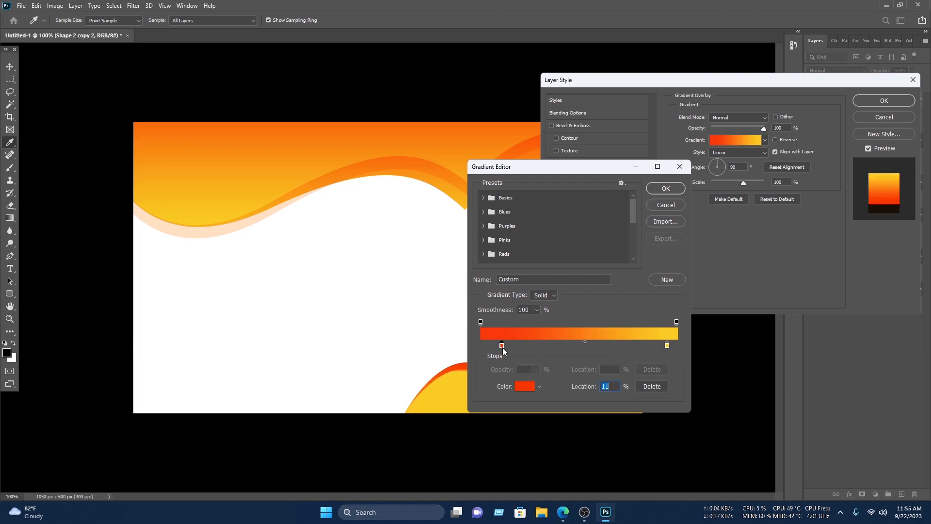
{"action": "left_click_drag", "start_coordinate": [570, 171], "coordinate": [767, 99]}
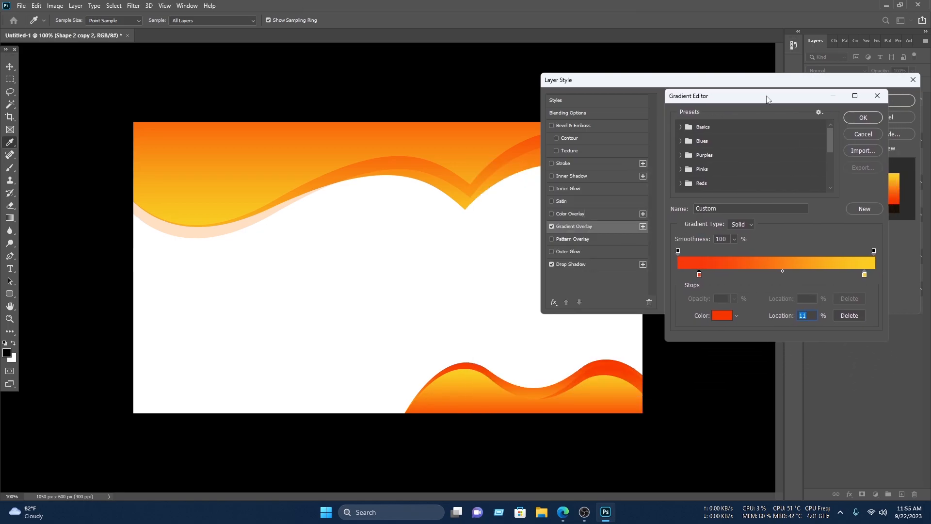
{"action": "left_click", "coordinate": [863, 118]}
{"action": "key", "text": "v"}
{"action": "left_click", "coordinate": [892, 101]}
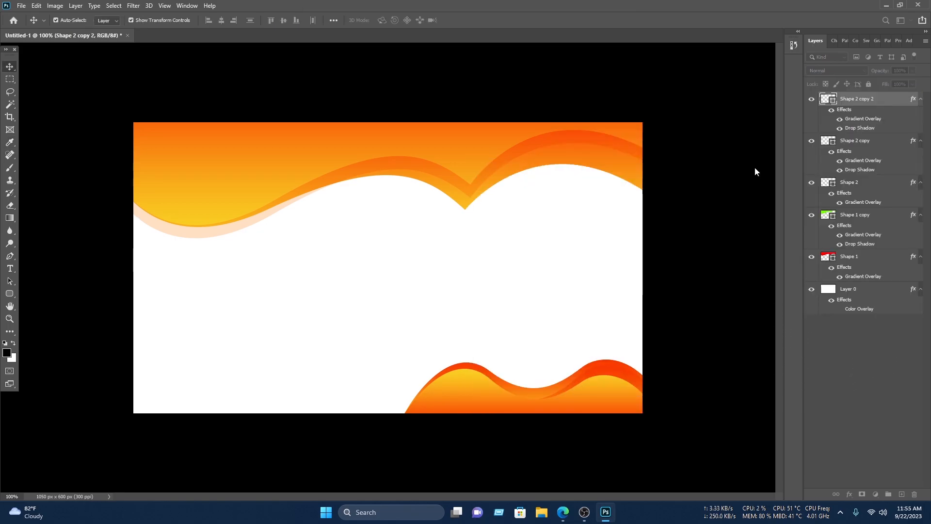
{"action": "left_click", "coordinate": [738, 176]}
Set the middle lower wave's Gradient Overlay to run red to yellow and move both color stops inward.
{"action": "left_click", "coordinate": [620, 377]}
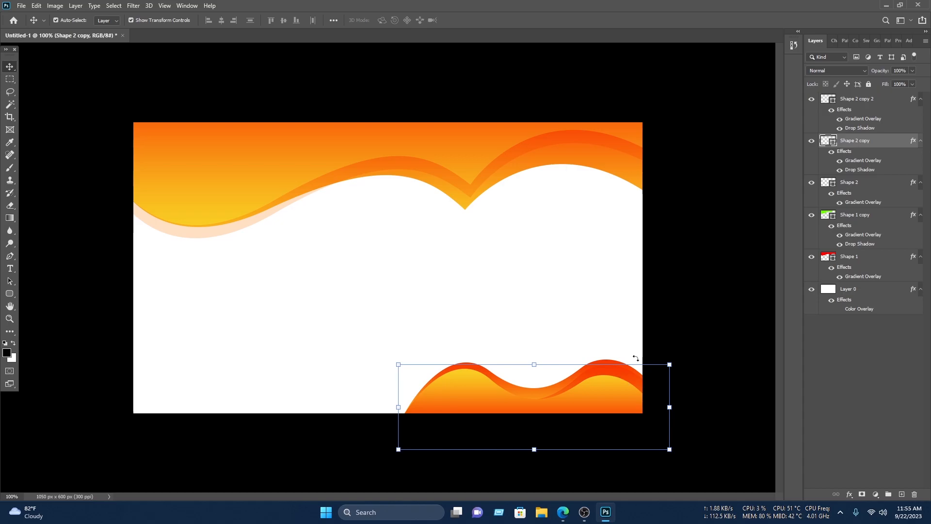
{"action": "right_click", "coordinate": [862, 148]}
{"action": "left_click", "coordinate": [819, 103]}
{"action": "left_click", "coordinate": [610, 226]}
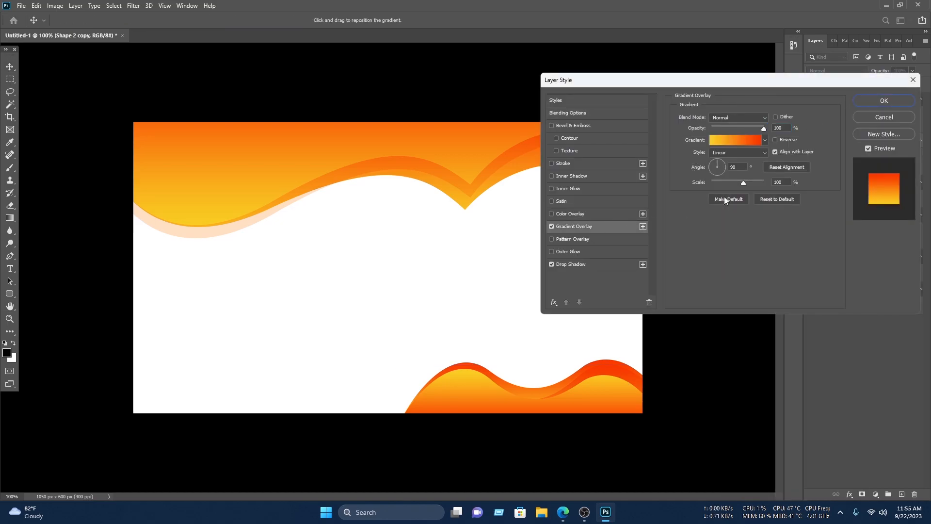
{"action": "left_click", "coordinate": [743, 139]}
{"action": "left_click_drag", "start_coordinate": [873, 275], "coordinate": [850, 280]}
{"action": "left_click_drag", "start_coordinate": [711, 275], "coordinate": [731, 276]}
{"action": "left_click", "coordinate": [858, 118]}
Recolor the yellow end stop of the middle lower wave's gradient to light yellow.
{"action": "left_click", "coordinate": [735, 140]}
{"action": "double_click", "coordinate": [849, 276]}
{"action": "left_click", "coordinate": [604, 115]}
{"action": "left_click", "coordinate": [750, 112]}
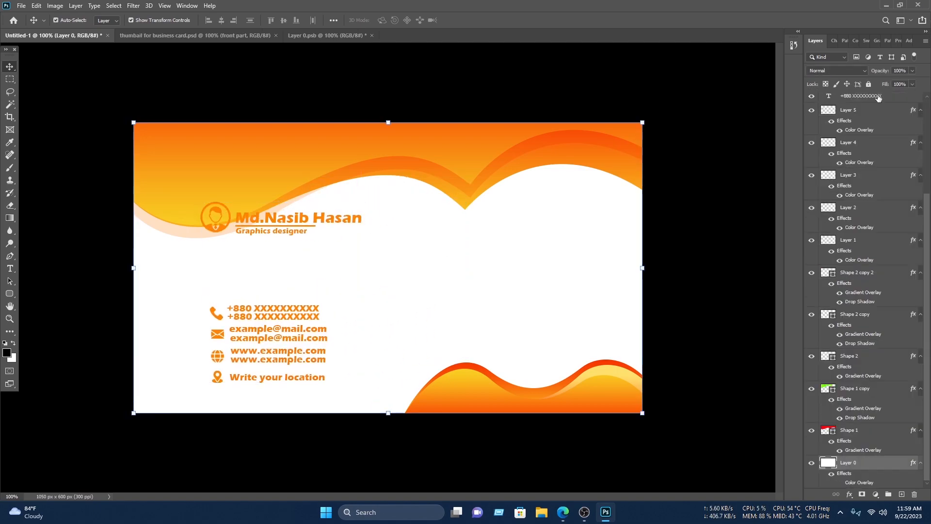
Move the name block down below the upper wave, and reposition and enlarge the contact details beneath it.
{"action": "left_click_drag", "start_coordinate": [385, 265], "coordinate": [270, 320]}
{"action": "key", "text": "Return"}
{"action": "left_click_drag", "start_coordinate": [284, 222], "coordinate": [230, 265]}
{"action": "left_click", "coordinate": [396, 301]}
{"action": "left_click_drag", "start_coordinate": [301, 381], "coordinate": [152, 297]}
{"action": "left_click_drag", "start_coordinate": [289, 299], "coordinate": [284, 300]}
{"action": "left_click", "coordinate": [486, 21]}
Enlarge and align the name block with its portrait icon and job title above the contact details in the card's left half.
{"action": "left_click_drag", "start_coordinate": [330, 242], "coordinate": [165, 268]}
{"action": "left_click_drag", "start_coordinate": [166, 268], "coordinate": [312, 248]}
{"action": "left_click_drag", "start_coordinate": [217, 275], "coordinate": [364, 253]}
{"action": "left_click_drag", "start_coordinate": [478, 283], "coordinate": [303, 233]}
{"action": "left_click_drag", "start_coordinate": [316, 251], "coordinate": [322, 250]}
{"action": "left_click_drag", "start_coordinate": [458, 225], "coordinate": [473, 218]}
{"action": "left_click_drag", "start_coordinate": [417, 246], "coordinate": [223, 271]}
{"action": "left_click_drag", "start_coordinate": [310, 246], "coordinate": [330, 242]}
{"action": "left_click", "coordinate": [480, 20]}
Open the logo image Nasib IT.png from the Storage (F:) drive.
{"action": "left_click", "coordinate": [144, 113]}
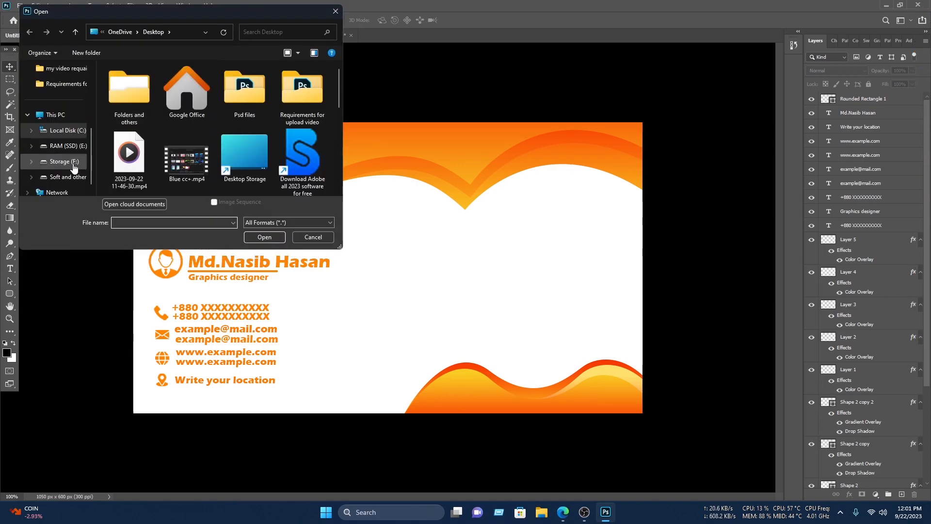
{"action": "left_click", "coordinate": [64, 161]}
{"action": "scroll", "coordinate": [198, 136], "scroll_direction": "up", "scroll_amount": 1}
{"action": "double_click", "coordinate": [191, 101]}
{"action": "double_click", "coordinate": [142, 112]}
Bring the logo into the business card, scale it down and position it in the white area above the lower waves.
{"action": "left_click_drag", "start_coordinate": [459, 190], "coordinate": [510, 214]}
{"action": "left_click_drag", "start_coordinate": [599, 279], "coordinate": [460, 263]}
{"action": "left_click_drag", "start_coordinate": [663, 234], "coordinate": [280, 233]}
{"action": "left_click_drag", "start_coordinate": [263, 237], "coordinate": [535, 297]}
{"action": "left_click_drag", "start_coordinate": [525, 297], "coordinate": [543, 290]}
{"action": "left_click_drag", "start_coordinate": [511, 292], "coordinate": [509, 290]}
{"action": "left_click", "coordinate": [481, 21]}
{"action": "left_click", "coordinate": [631, 313]}
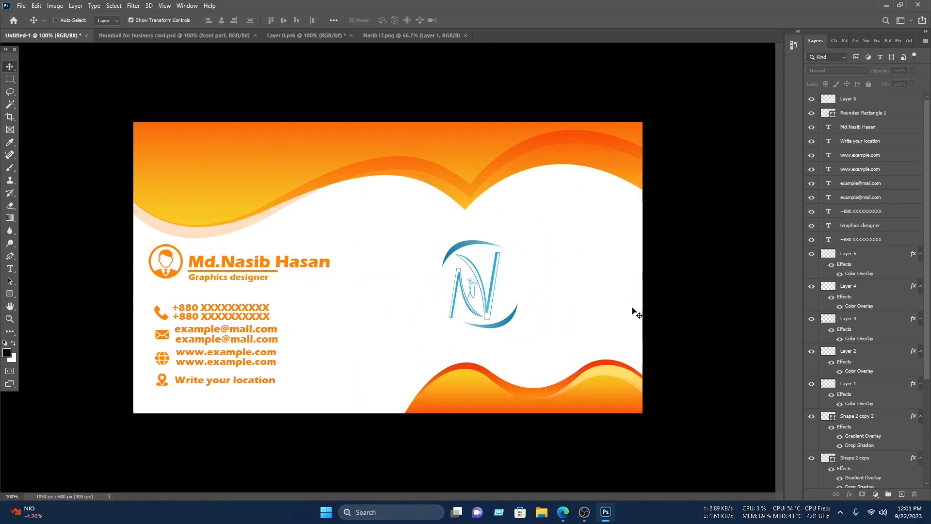
Paste the underlined "Nasib IT" title with its tagline, enlarge the group and place it to the right of the logo.
{"action": "key", "text": "ctrl+v"}
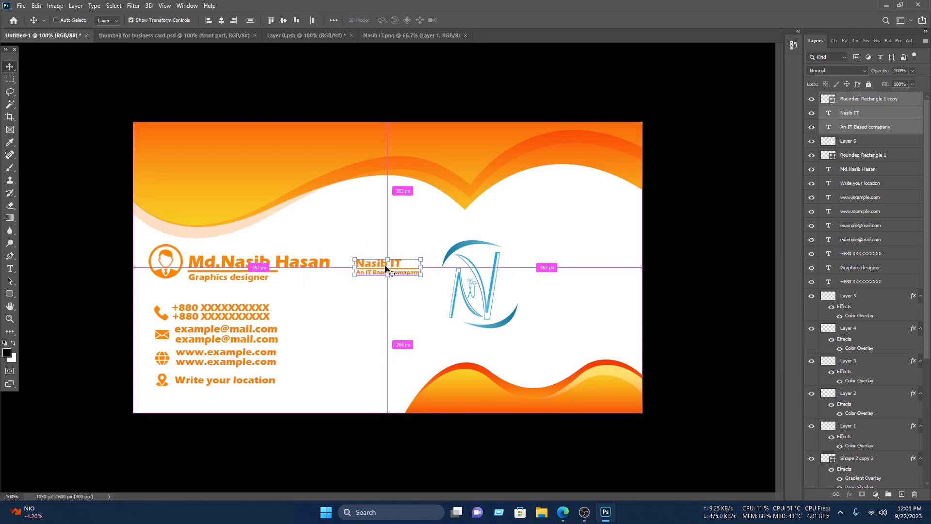
{"action": "left_click_drag", "start_coordinate": [381, 266], "coordinate": [633, 286]}
{"action": "left_click_drag", "start_coordinate": [563, 285], "coordinate": [561, 287]}
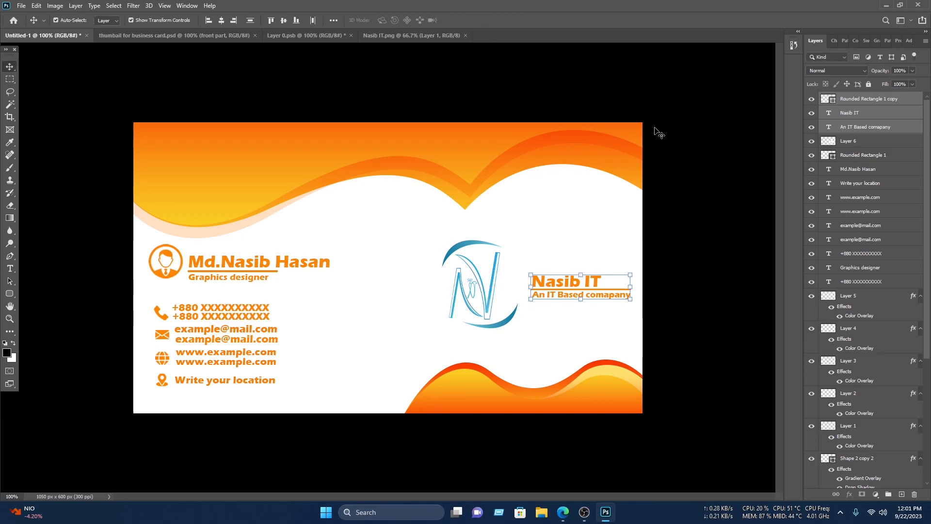
{"action": "left_click", "coordinate": [697, 161]}
{"action": "left_click", "coordinate": [497, 283]}
{"action": "left_click", "coordinate": [228, 115]}
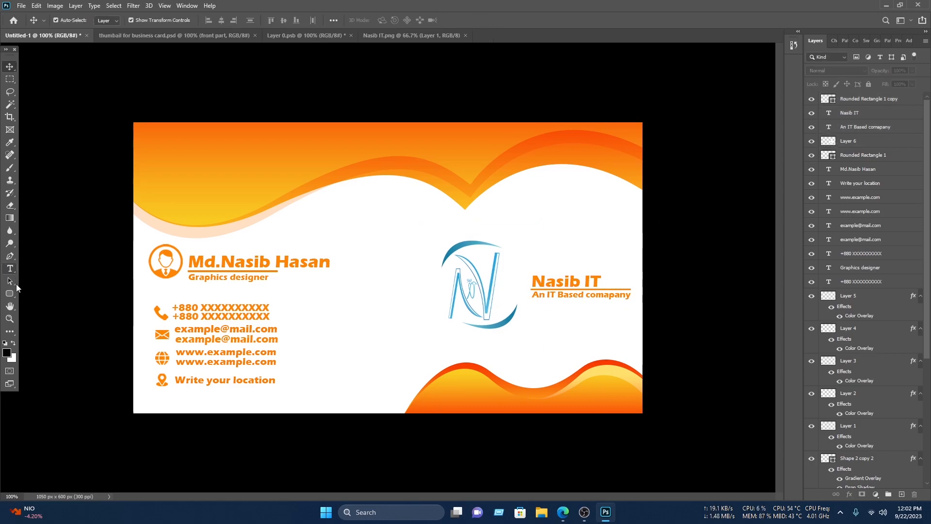
Draw a vertical rounded rectangle about 4 × 356 px between the contact details and the logo, filled with orange.
{"action": "left_click", "coordinate": [9, 294]}
{"action": "left_click_drag", "start_coordinate": [381, 239], "coordinate": [379, 412]}
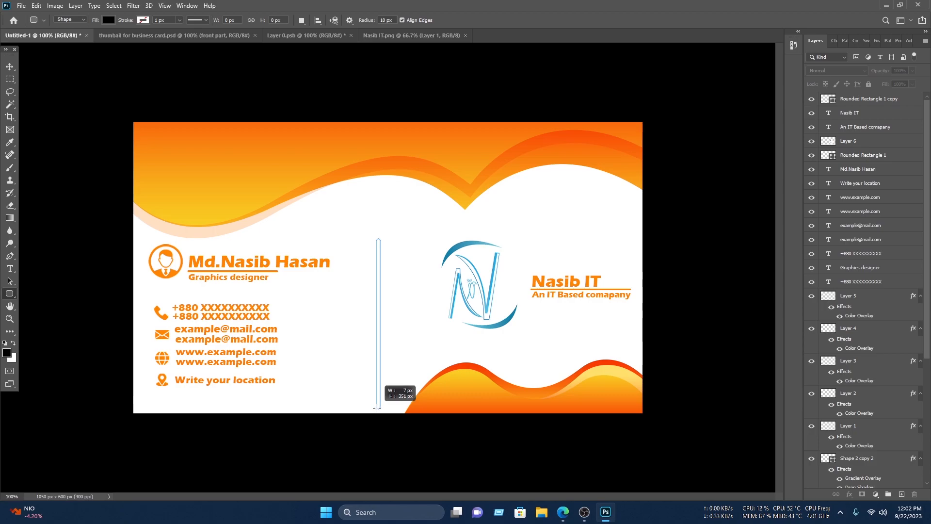
{"action": "left_click", "coordinate": [107, 20]}
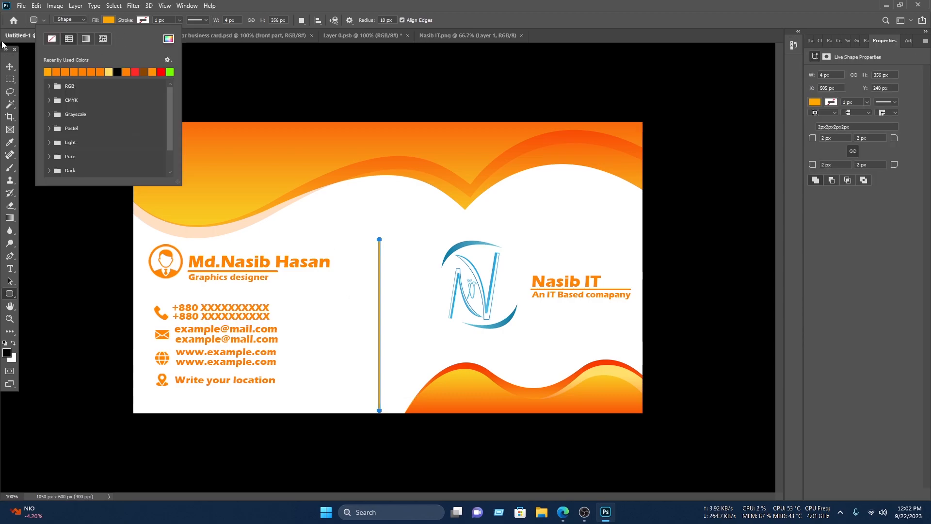
Move the vertical divider up slightly and shift the name and contact details right toward it.
{"action": "left_click", "coordinate": [10, 66]}
{"action": "left_click_drag", "start_coordinate": [380, 289], "coordinate": [387, 266]}
{"action": "left_click", "coordinate": [348, 318]}
{"action": "left_click_drag", "start_coordinate": [310, 395], "coordinate": [176, 267]}
{"action": "left_click_drag", "start_coordinate": [258, 384], "coordinate": [293, 383]}
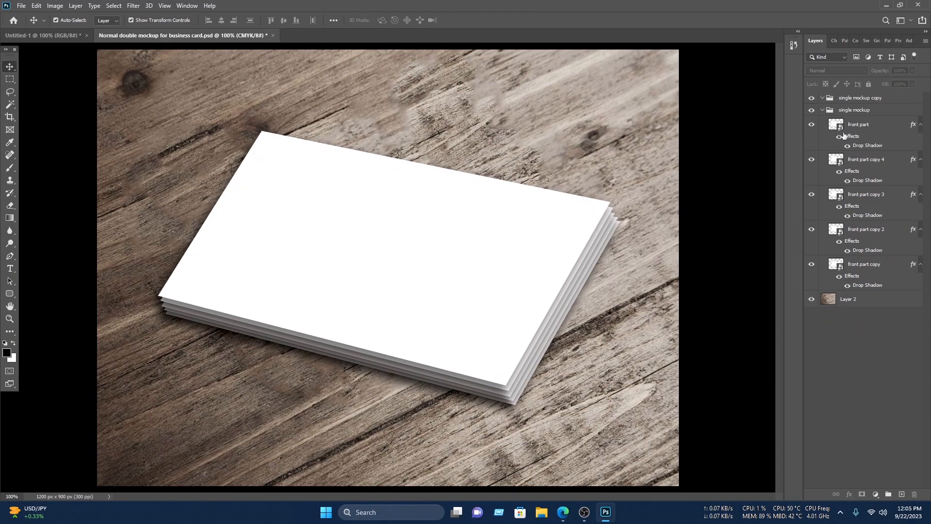
Open the mockup's "front part" smart object and copy all business card layers into its white canvas.
{"action": "double_click", "coordinate": [837, 125]}
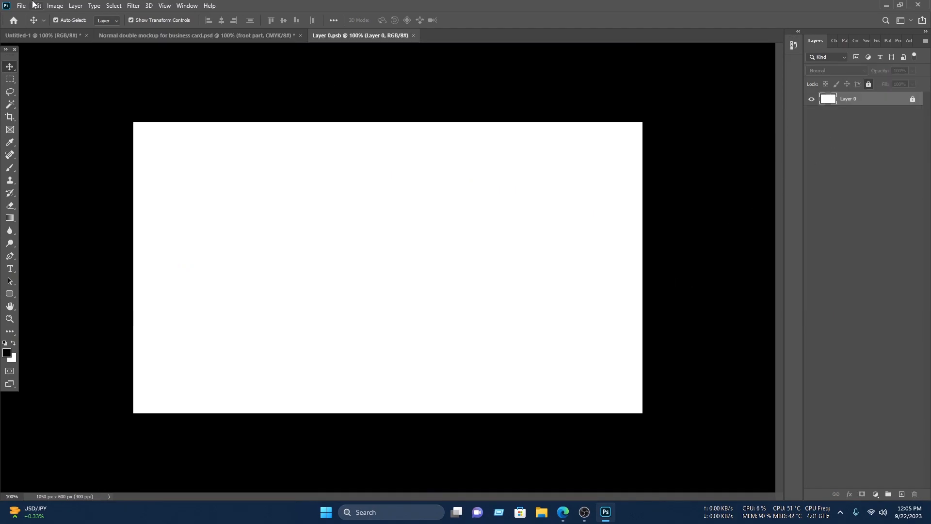
{"action": "left_click", "coordinate": [27, 36]}
{"action": "scroll", "coordinate": [887, 379], "scroll_direction": "down", "scroll_amount": 10}
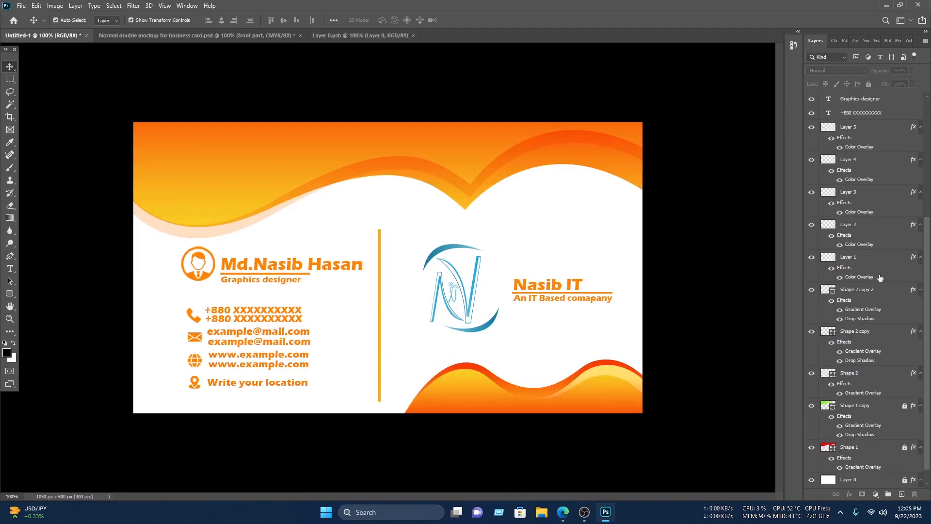
{"action": "key", "text": "ctrl+alt+a"}
{"action": "left_click_drag", "start_coordinate": [207, 163], "coordinate": [377, 249]}
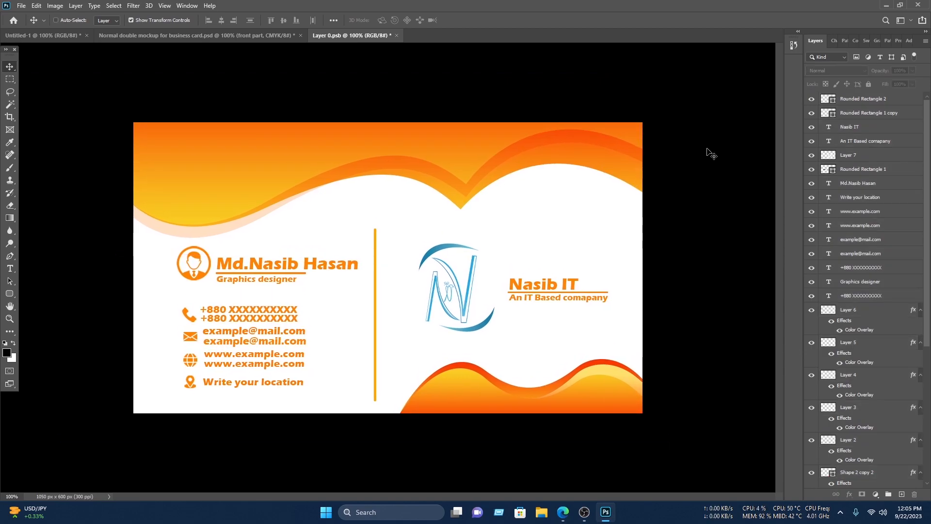
Save and close the smart object to update the mockup, and zoom in on the finished card stack.
{"action": "key", "text": "ctrl+s"}
{"action": "key", "text": "ctrl+w"}
{"action": "left_click", "coordinate": [248, 34]}
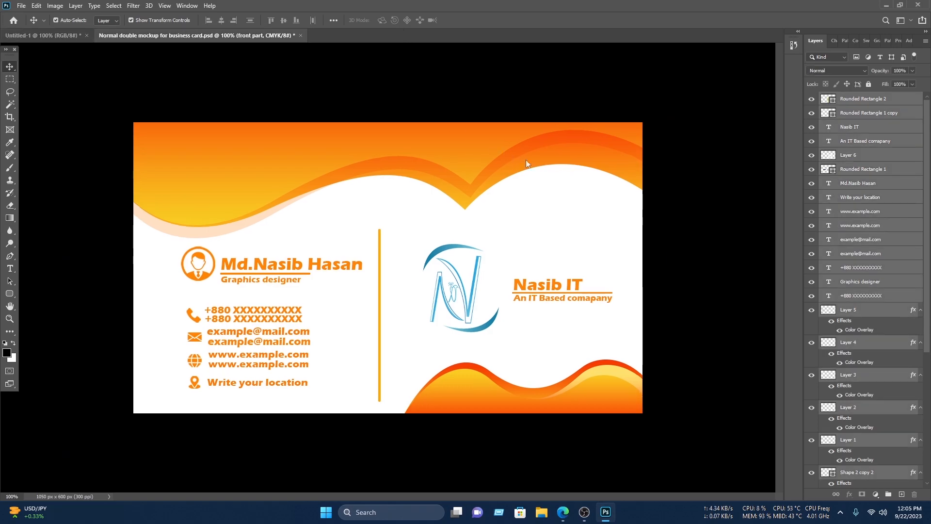
{"action": "scroll", "coordinate": [537, 174], "scroll_direction": "up", "scroll_amount": 2}
{"action": "left_click_drag", "start_coordinate": [569, 263], "coordinate": [595, 246]}
{"action": "left_click", "coordinate": [763, 283]}
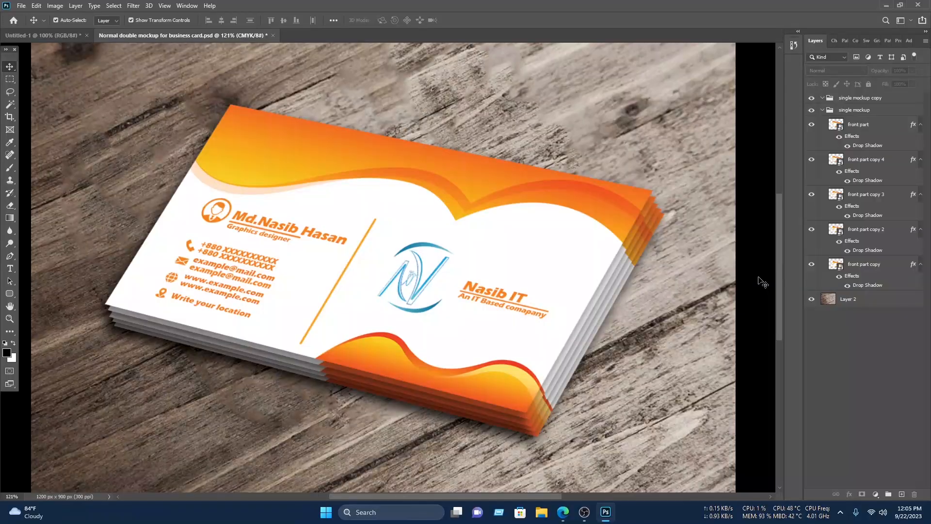